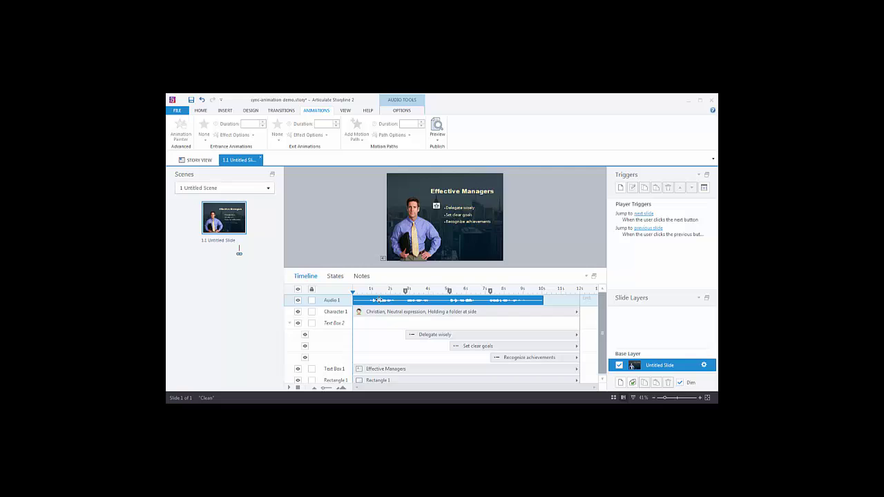
Review the timeline entries for the bullets Delegate wisely, Set clear goals and Recognize achievements
left_click(428, 336)
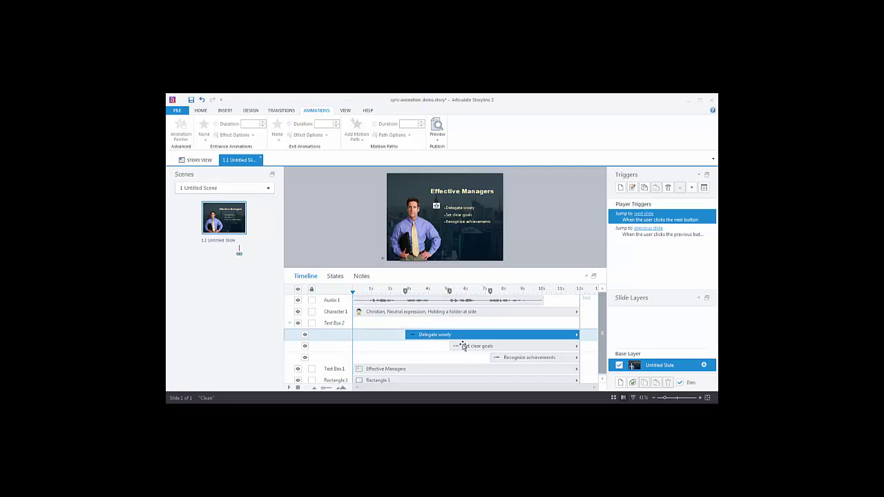
left_click(460, 346)
left_click(504, 358)
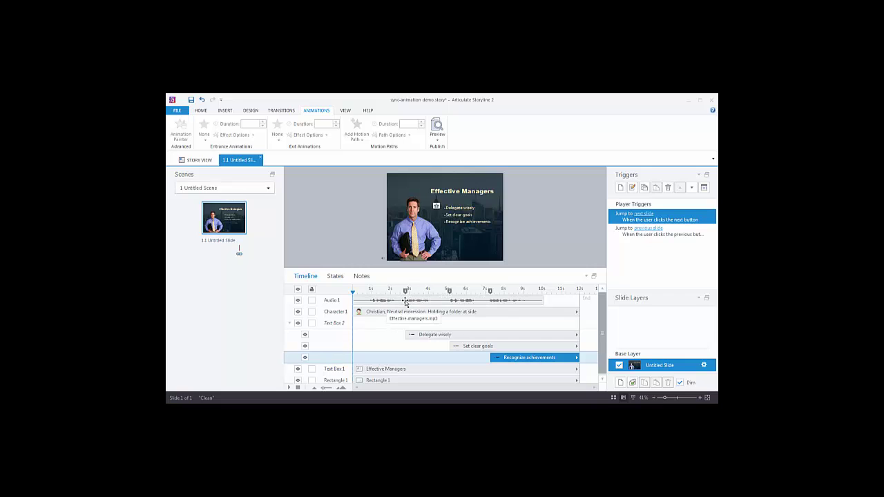
left_click(415, 334)
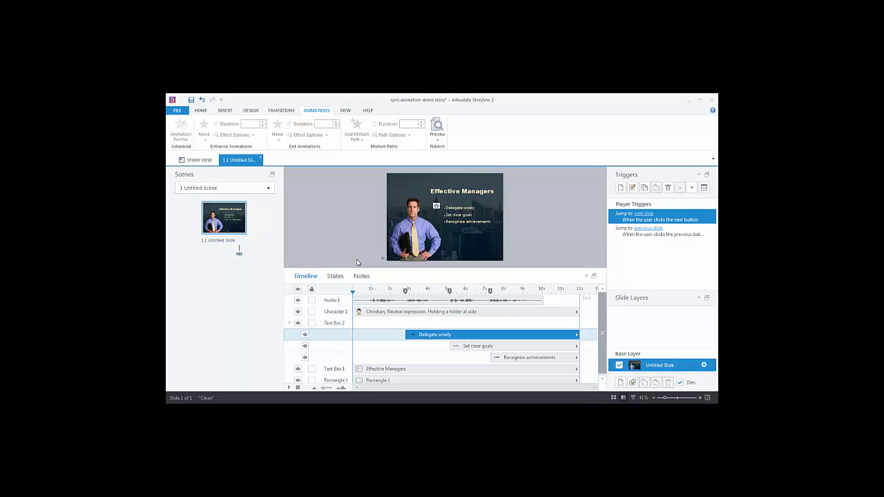
Insert a new slide with the Blank layout and enlarge the slide editing area by shrinking the timeline
left_click(226, 112)
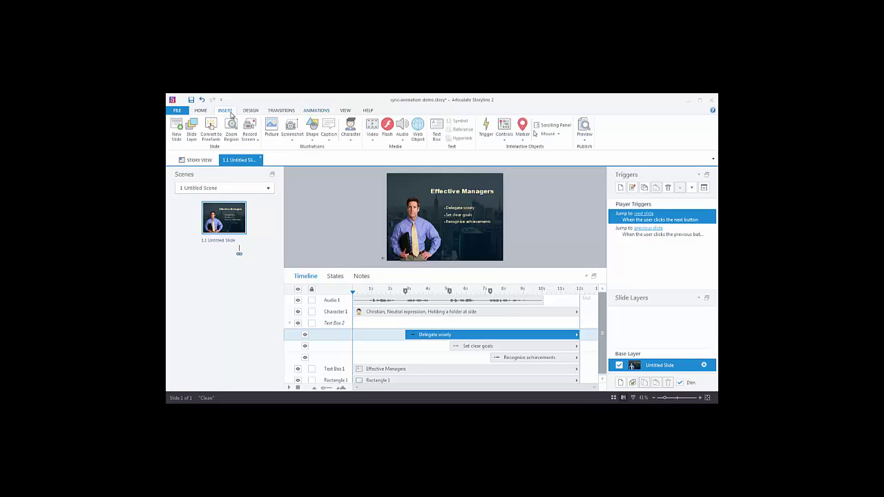
left_click(177, 130)
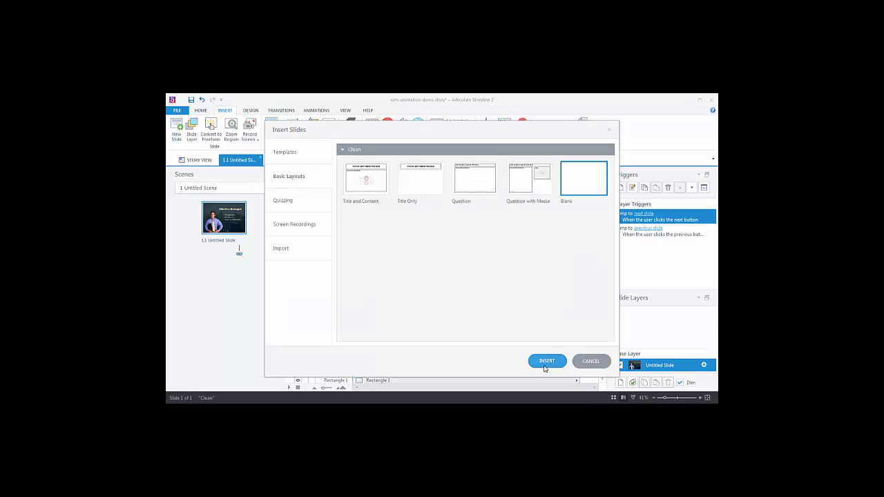
left_click(545, 362)
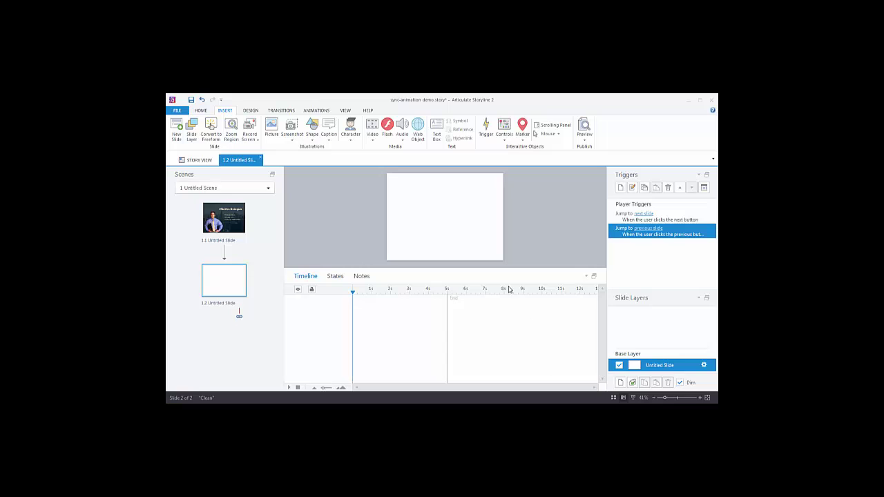
left_click_drag(502, 268, 498, 352)
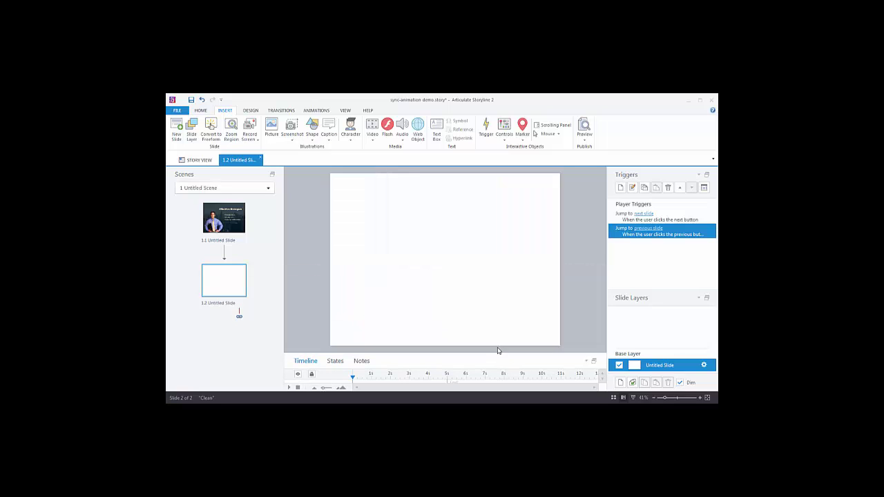
Fill the blank second slide's background with the cityscape picture from the Images folder
left_click(242, 225)
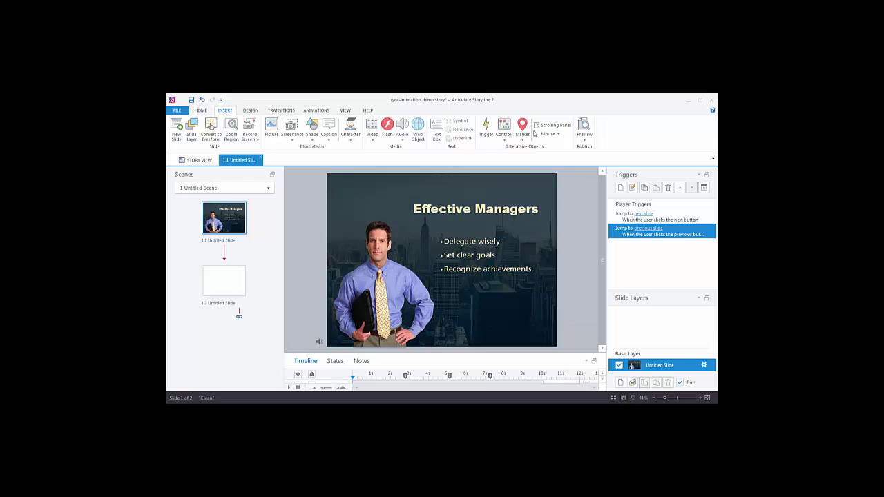
left_click(221, 289)
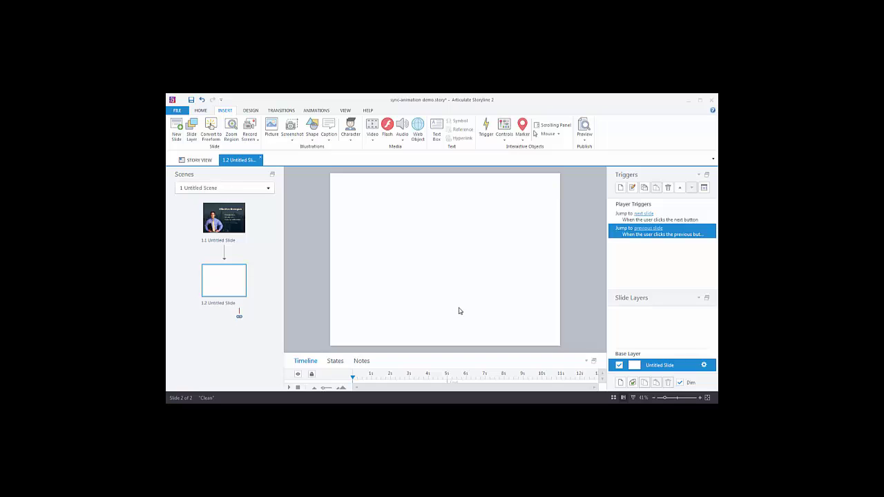
right_click(410, 220)
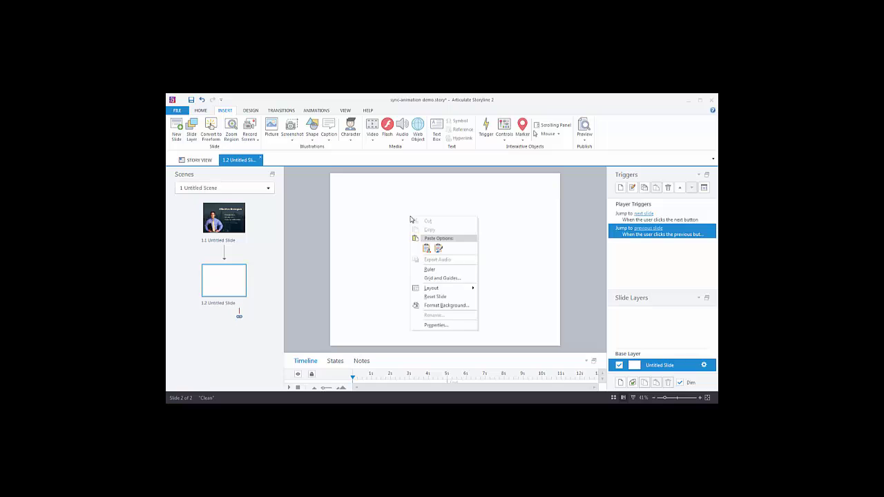
left_click(436, 307)
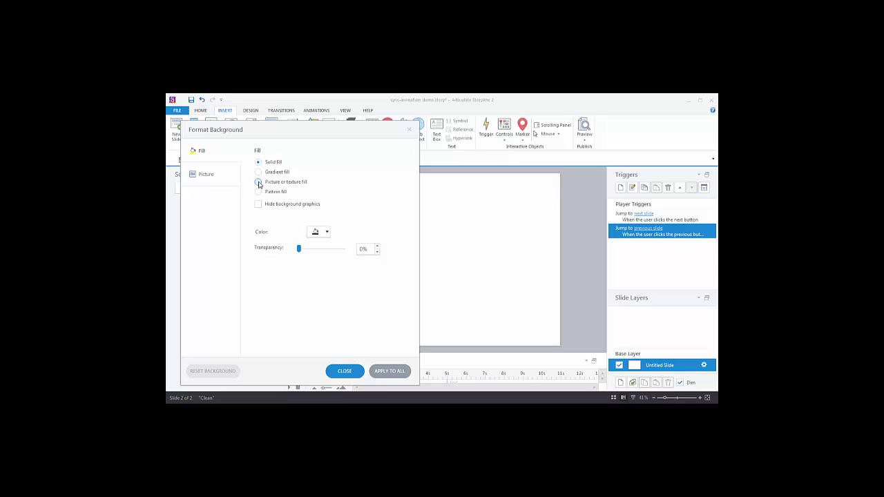
left_click(259, 183)
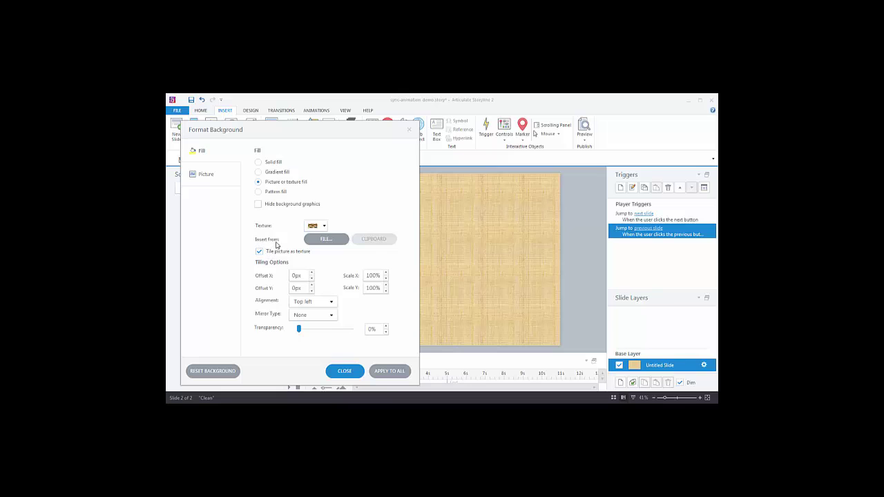
left_click(326, 240)
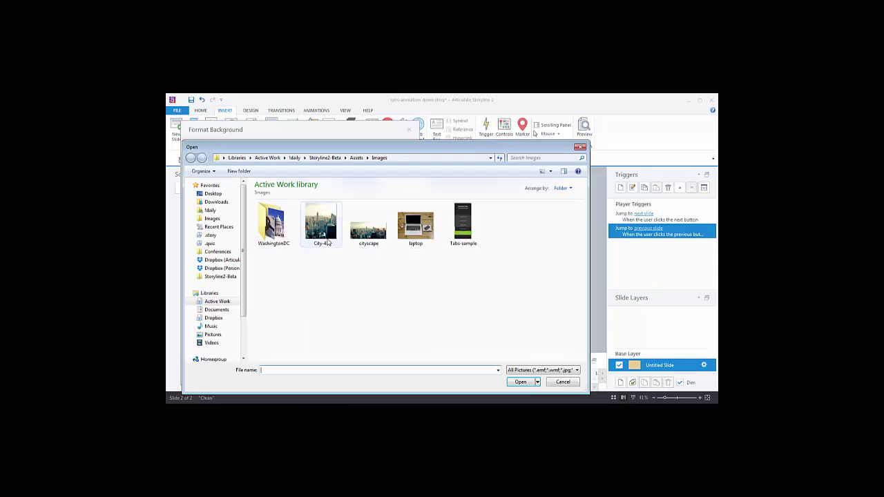
left_click(380, 243)
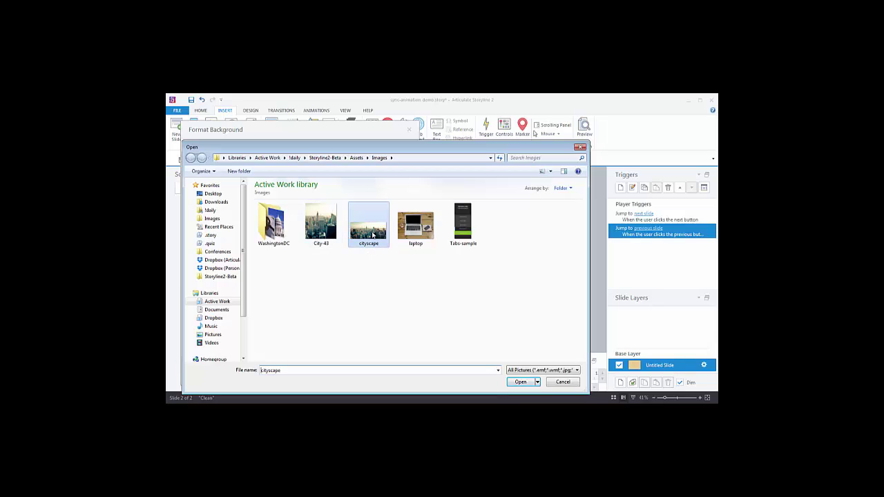
left_click(522, 382)
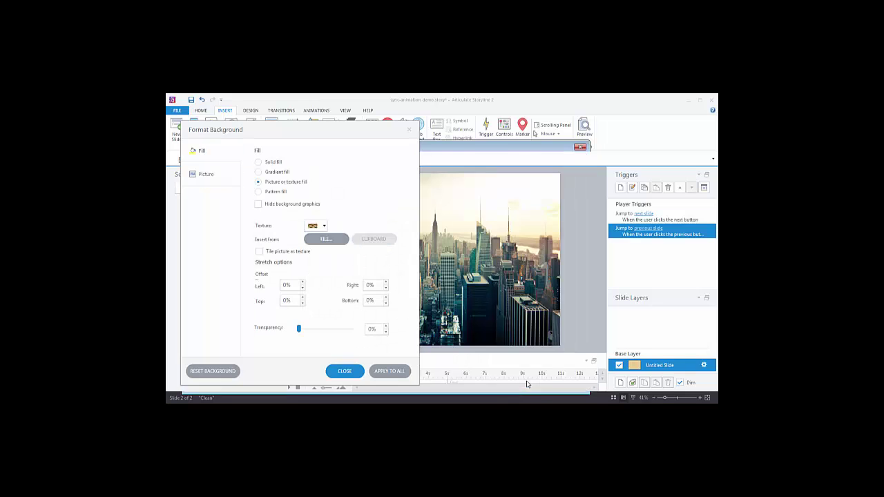
left_click(344, 371)
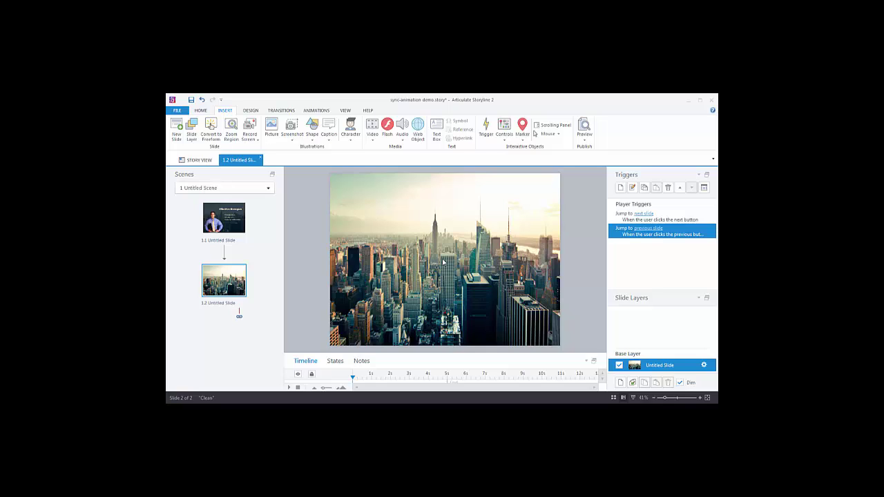
Tile the second slide's background picture as a texture and set its alignment to Center
right_click(412, 221)
left_click(447, 308)
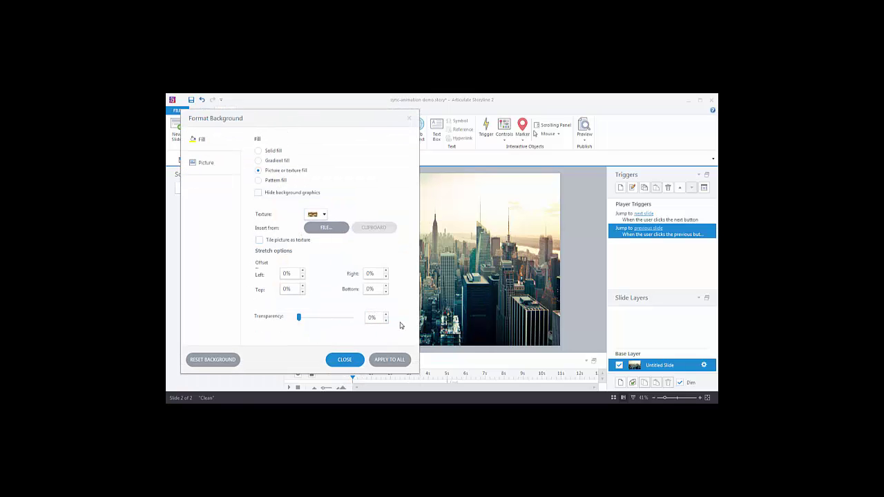
left_click(259, 241)
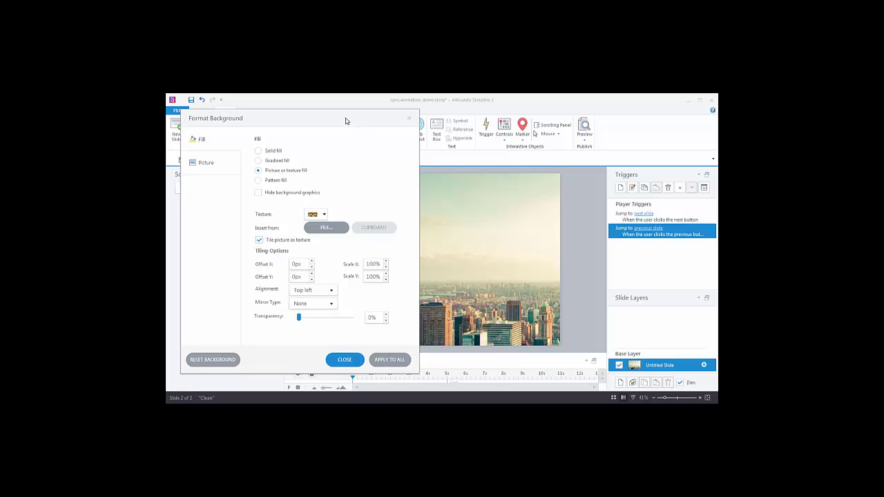
left_click_drag(346, 119, 353, 211)
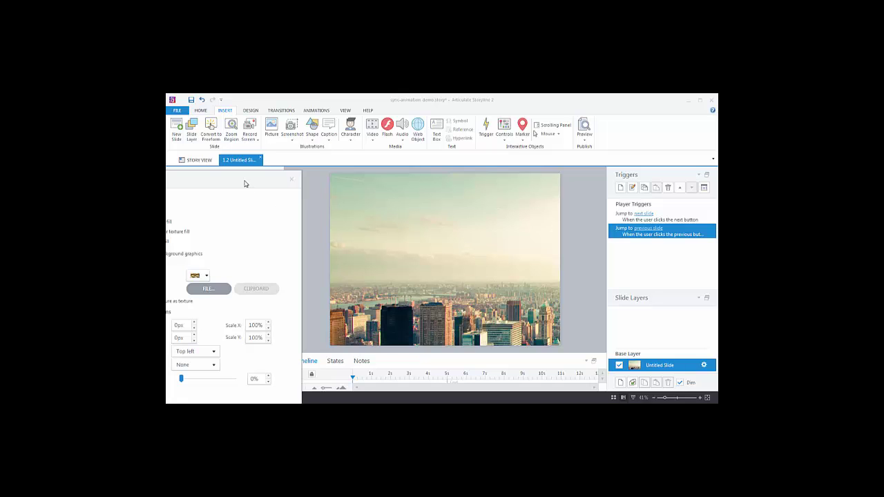
left_click_drag(245, 183, 353, 133)
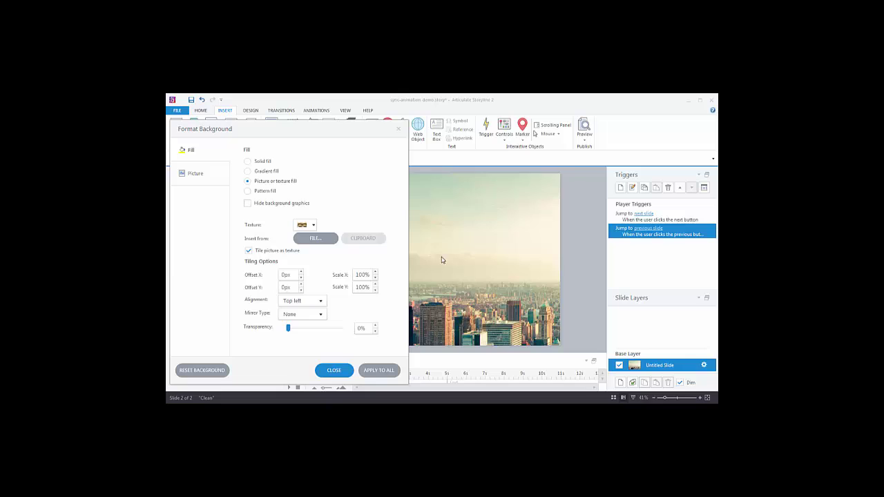
left_click(321, 300)
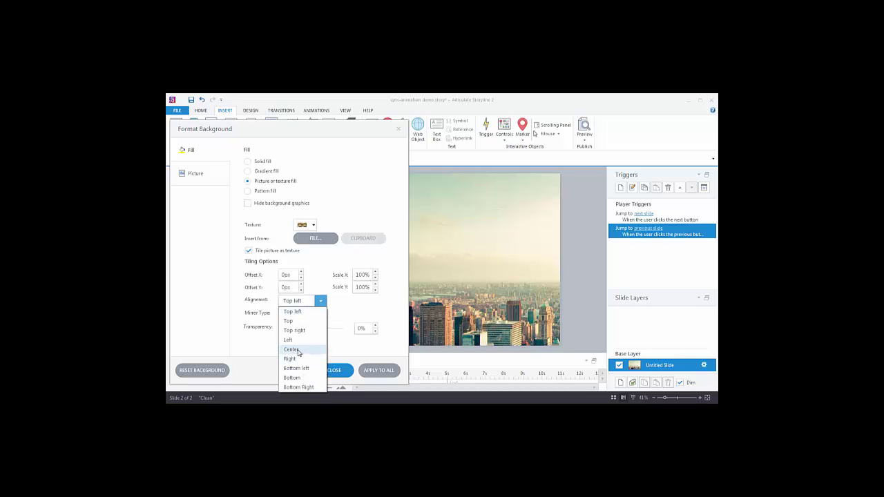
left_click(291, 350)
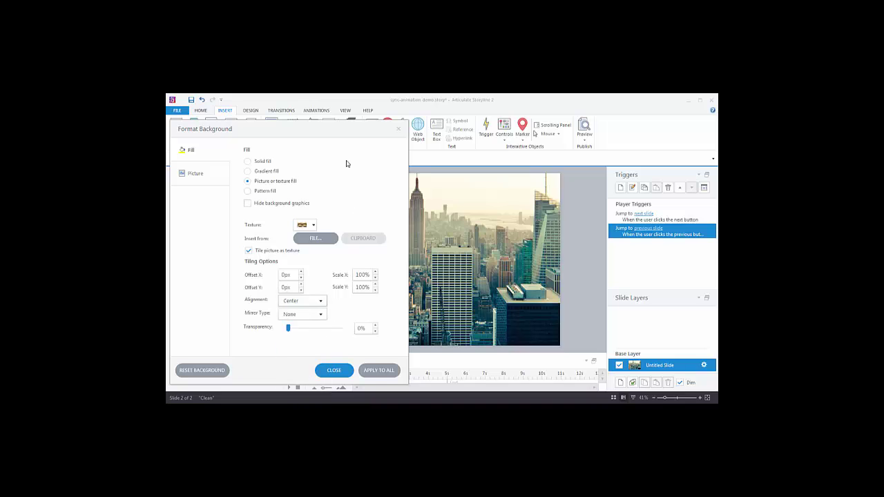
left_click_drag(341, 132, 185, 182)
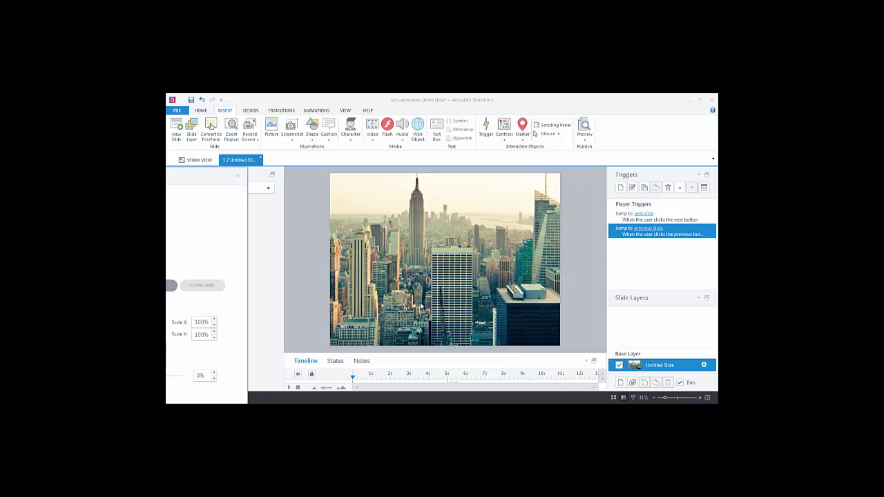
left_click_drag(174, 181, 346, 138)
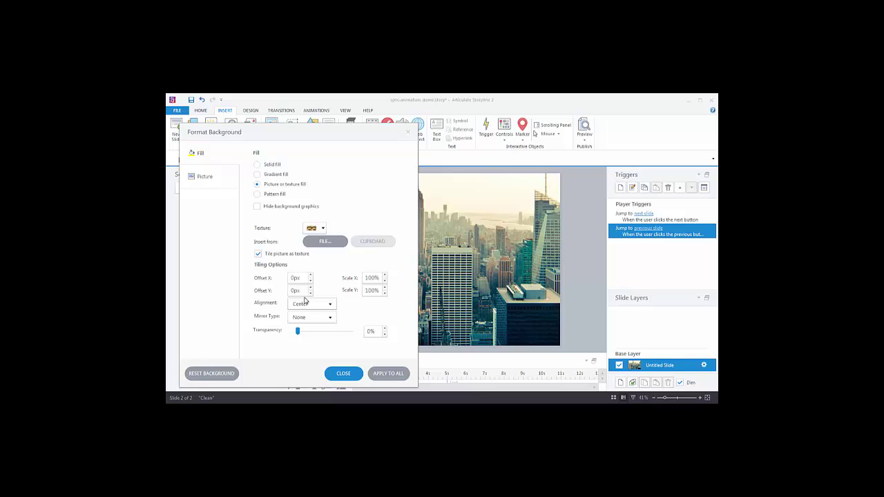
left_click(310, 275)
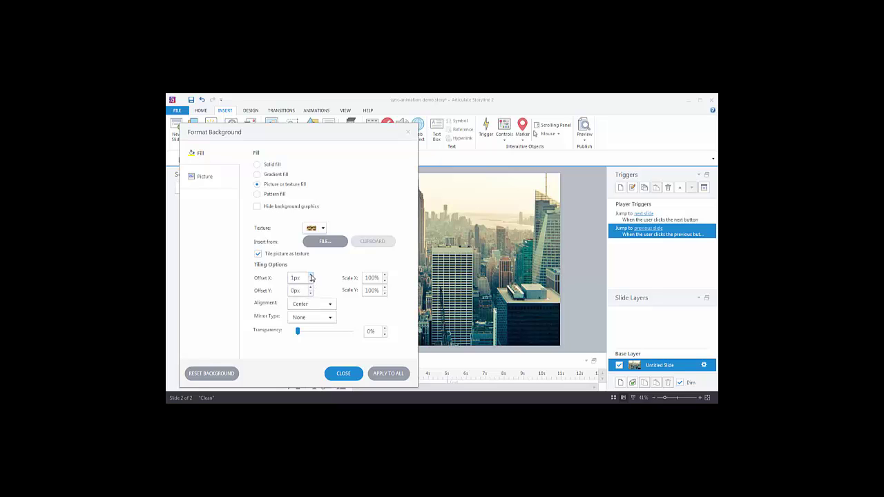
left_click(311, 281)
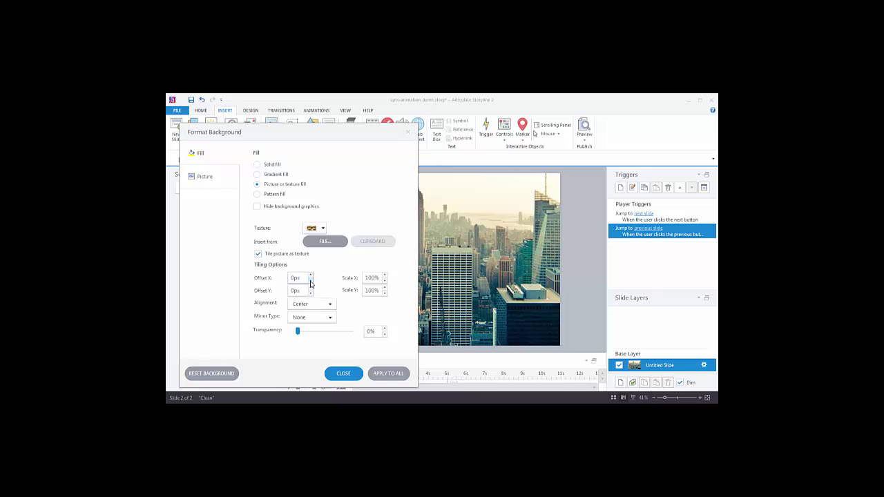
left_click(310, 289)
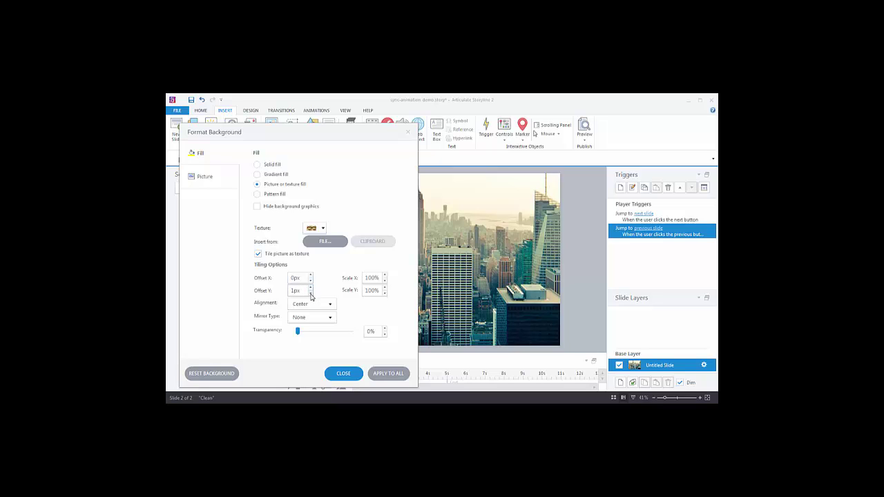
left_click(310, 292)
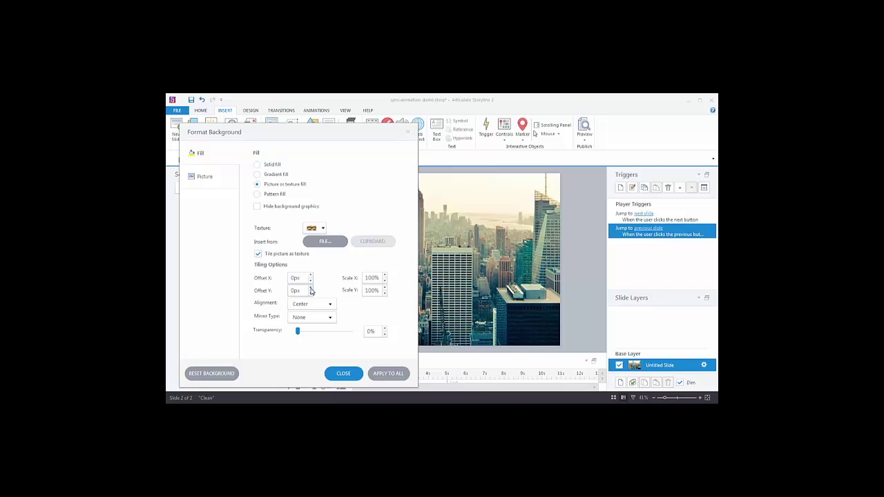
Set the tiled background picture's vertical offset to 57 px and close the background settings
left_click(310, 289)
left_click(311, 289)
left_click_drag(311, 289, 311, 294)
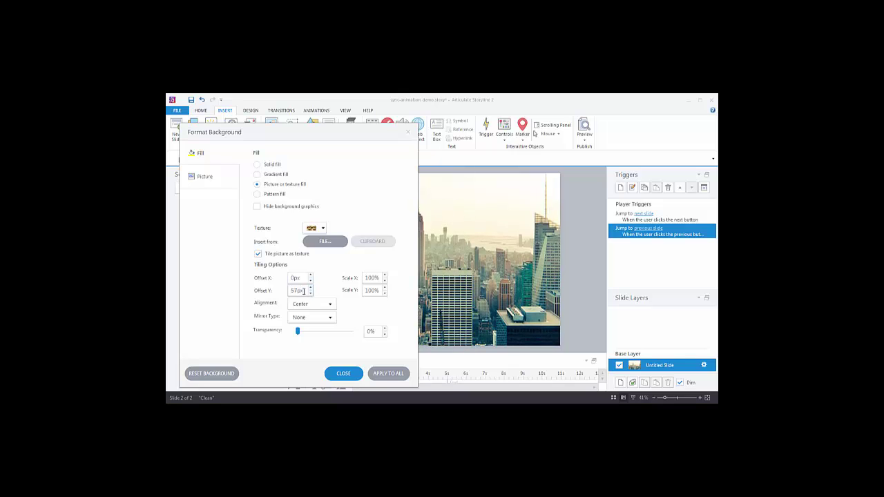
double_click(294, 290)
left_click_drag(337, 130, 266, 150)
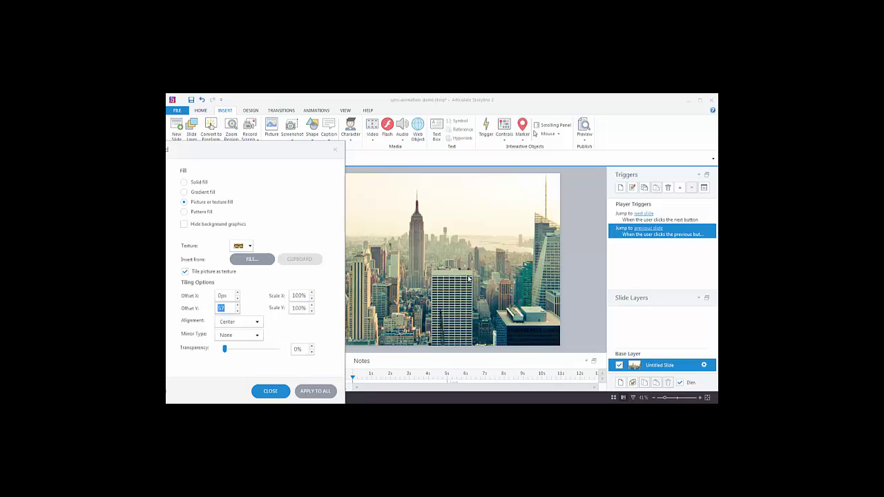
left_click(270, 391)
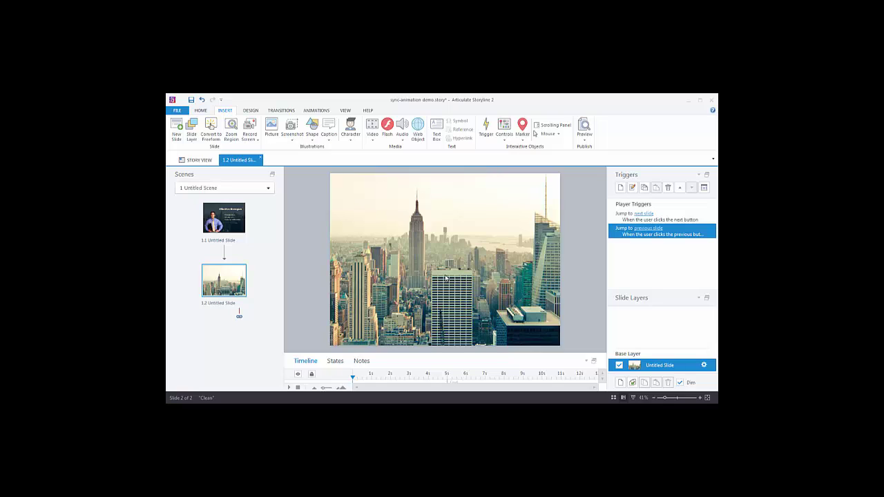
Draw a rectangle over the middle of the cityscape slide, about half the slide's width and height
left_click(231, 234)
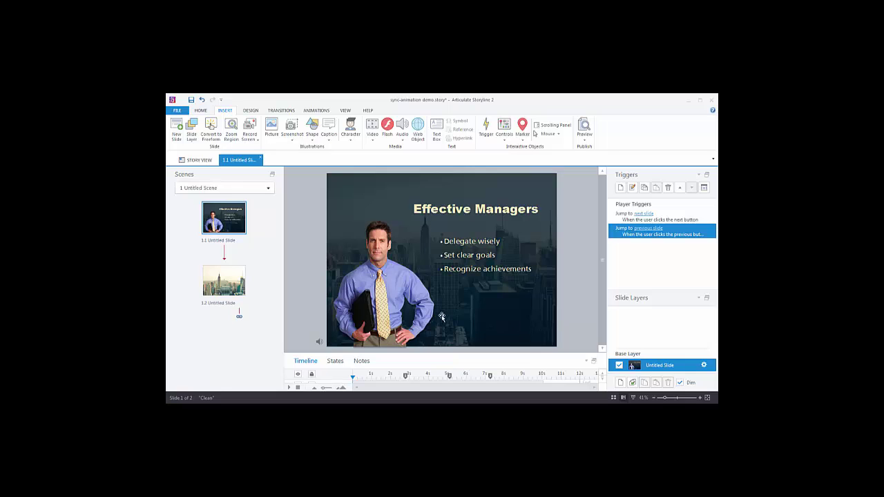
left_click(235, 291)
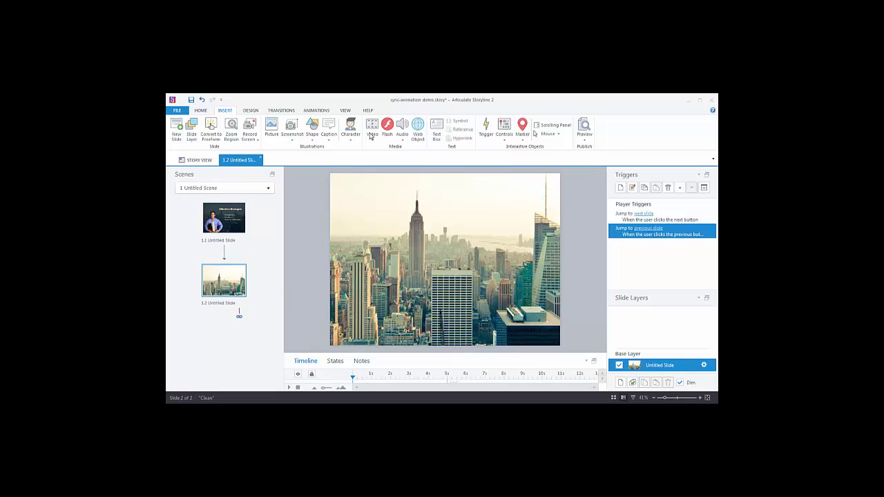
left_click(311, 140)
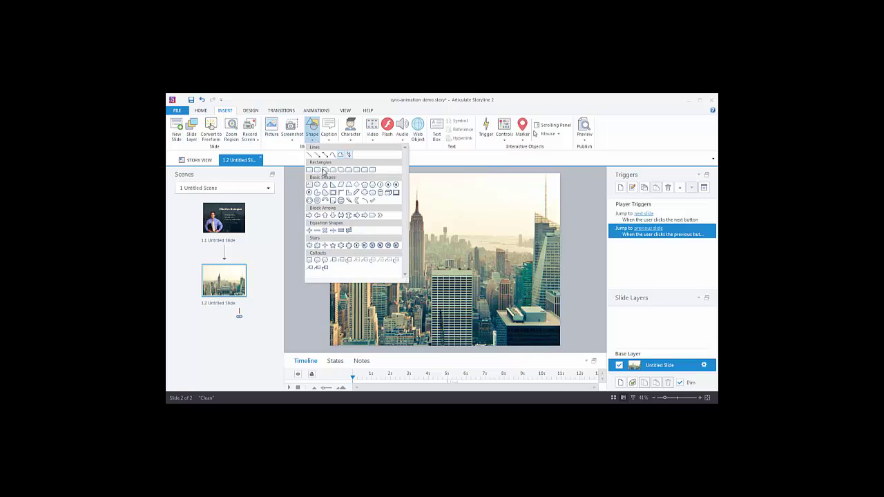
left_click(317, 170)
mouse_move(394, 206)
left_mouse_down()
mouse_move(429, 252)
mouse_move(520, 284)
left_mouse_up()
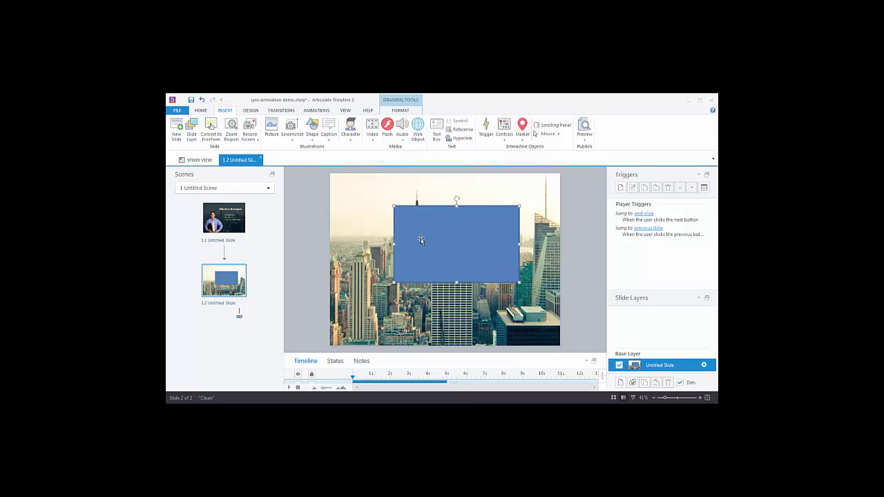
Remove the rectangle's outline and fill it with the dark navy sampled from the shadowed building in the cityscape
double_click(462, 240)
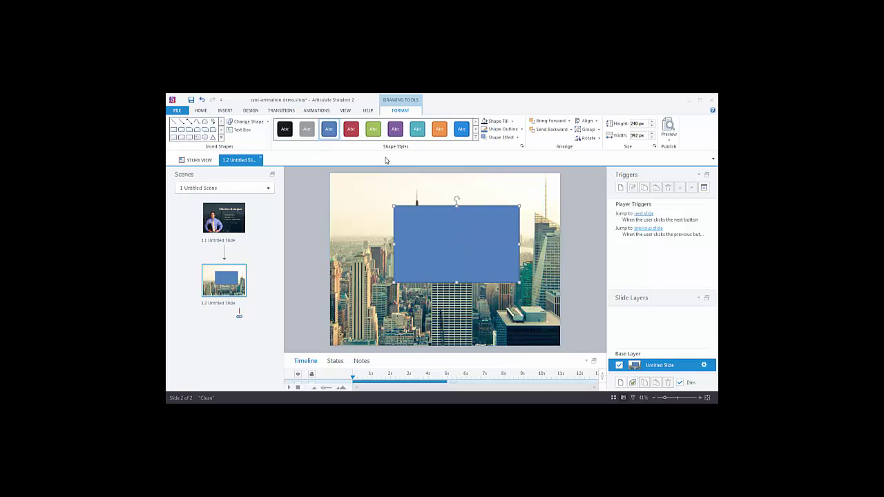
left_click(501, 129)
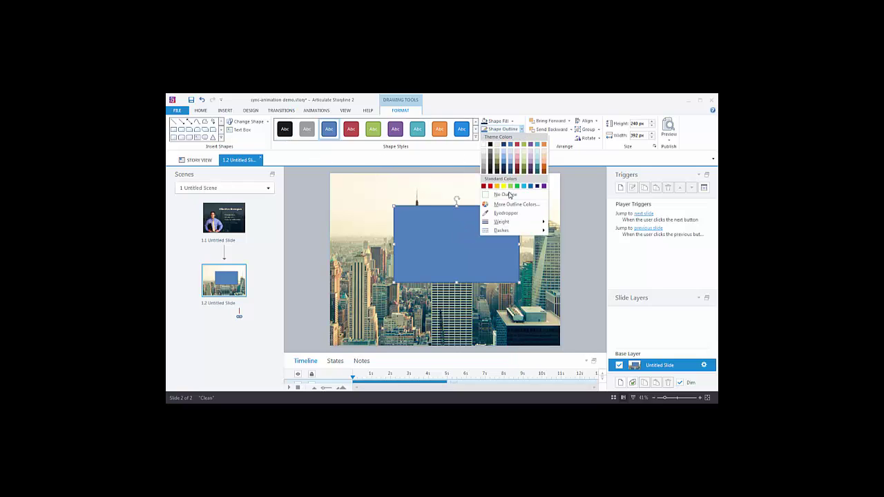
left_click(503, 196)
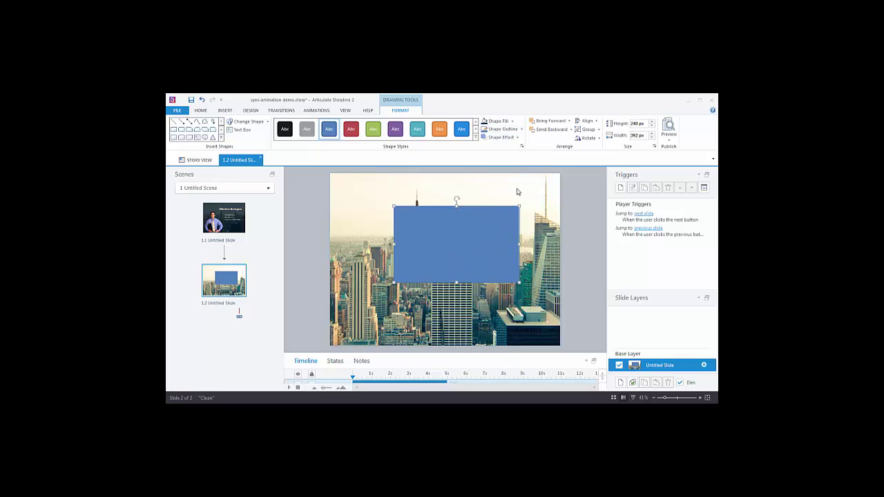
left_click(513, 122)
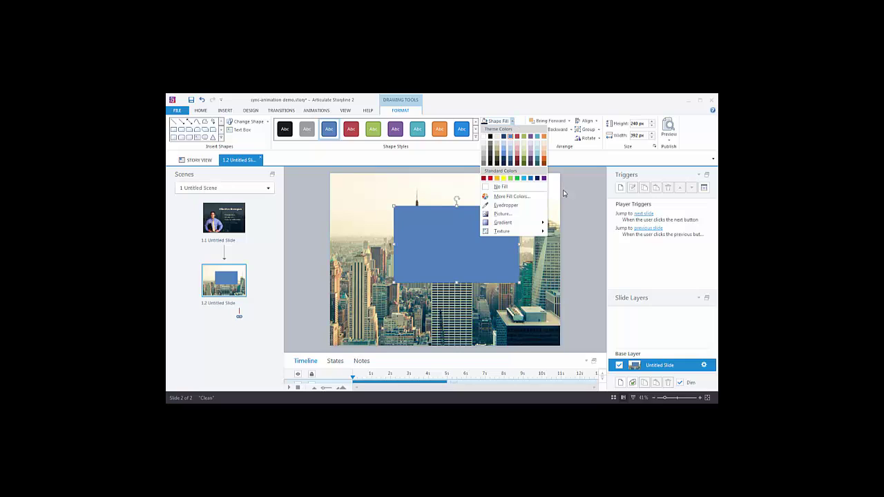
left_click(499, 205)
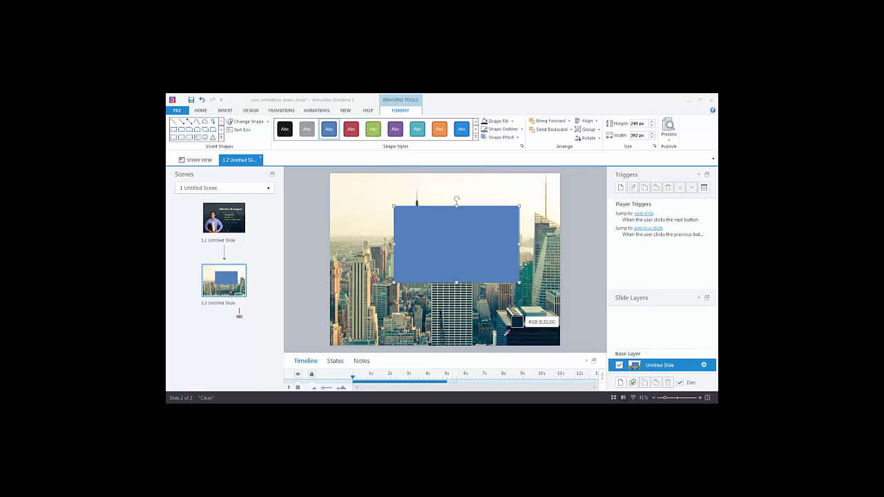
left_click(506, 334)
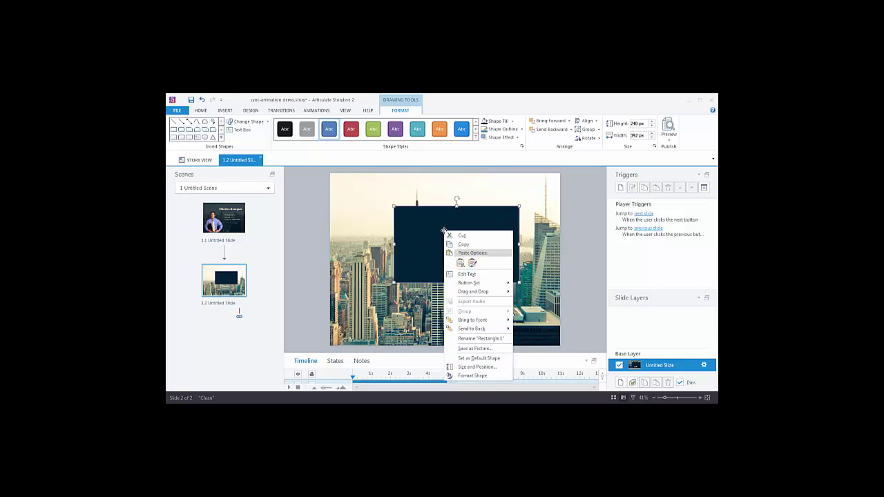
Set the rectangle's fill transparency to 20% and close the shape formatting settings
right_click(445, 232)
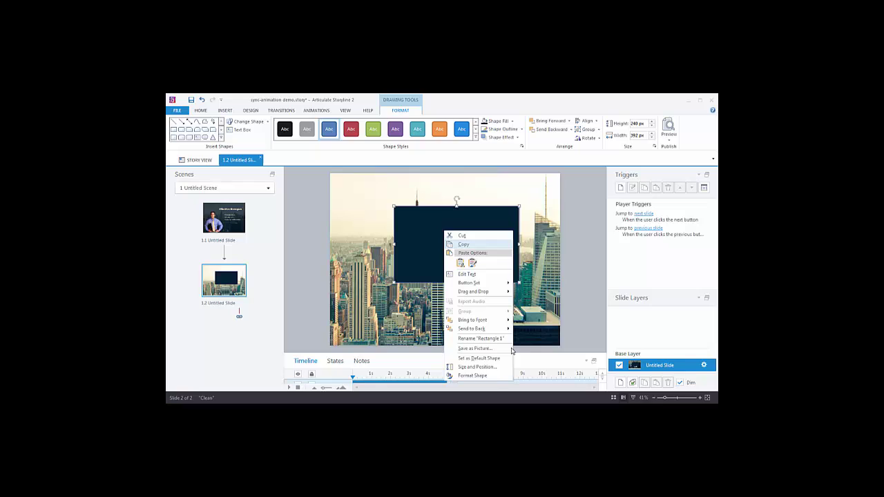
left_click(482, 378)
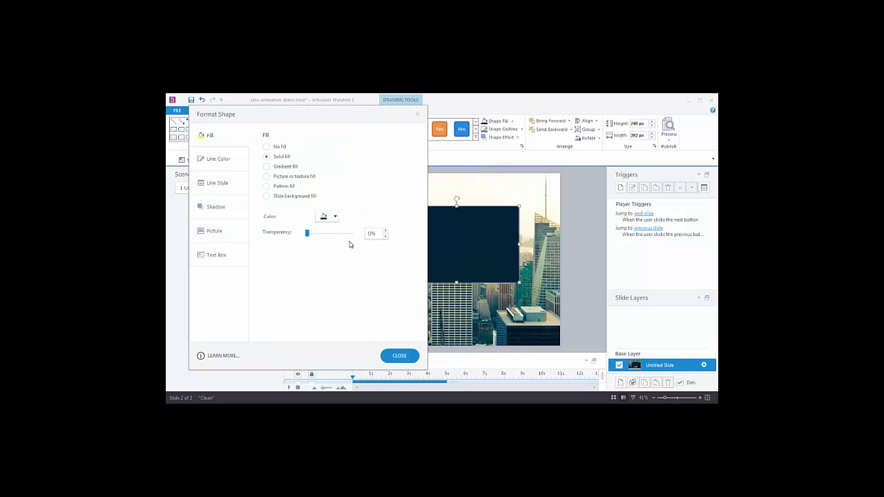
mouse_move(308, 232)
left_mouse_down()
mouse_move(351, 239)
mouse_move(321, 236)
left_mouse_up()
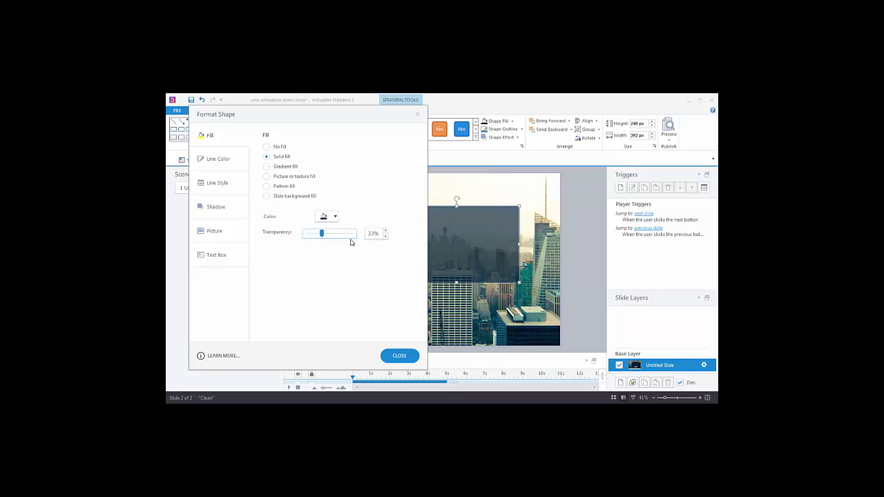
left_click_drag(381, 234, 357, 233)
type("20")
left_click(399, 356)
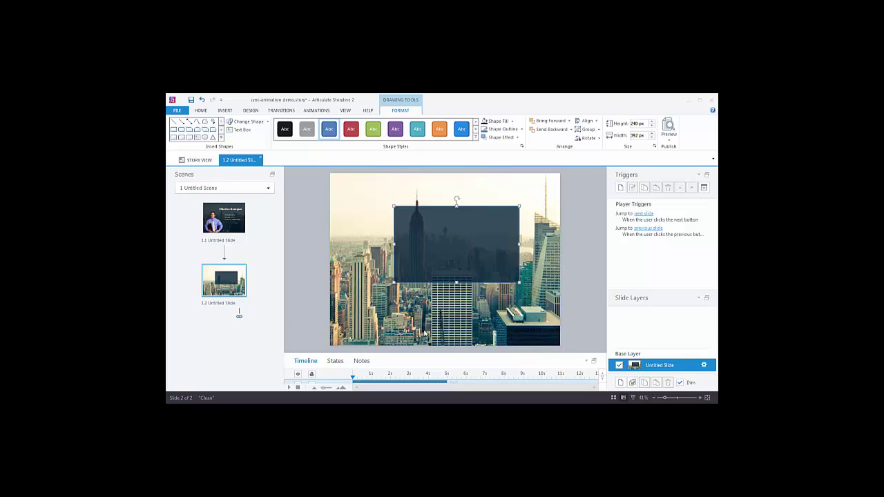
Move the semi-transparent rectangle to the slide's upper-left corner and enlarge it to cover the whole slide
left_click_drag(456, 257, 400, 223)
left_click_drag(457, 252, 560, 346)
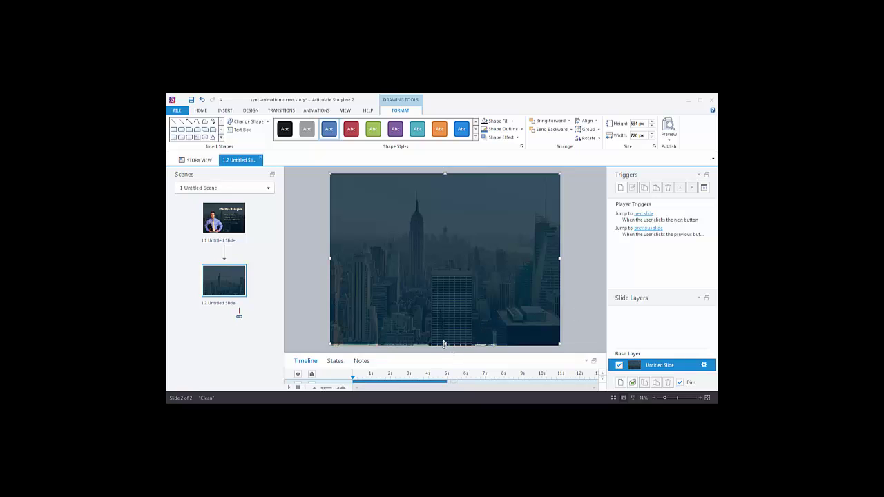
left_click(573, 281)
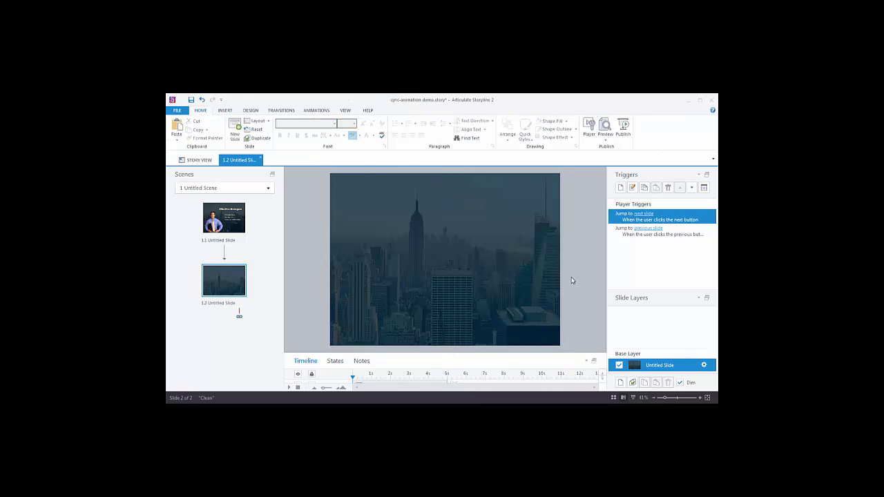
Insert the photographic character of the man in a blue shirt and yellow tie, in Torso view with the black folder pose
left_click(227, 111)
left_click(350, 133)
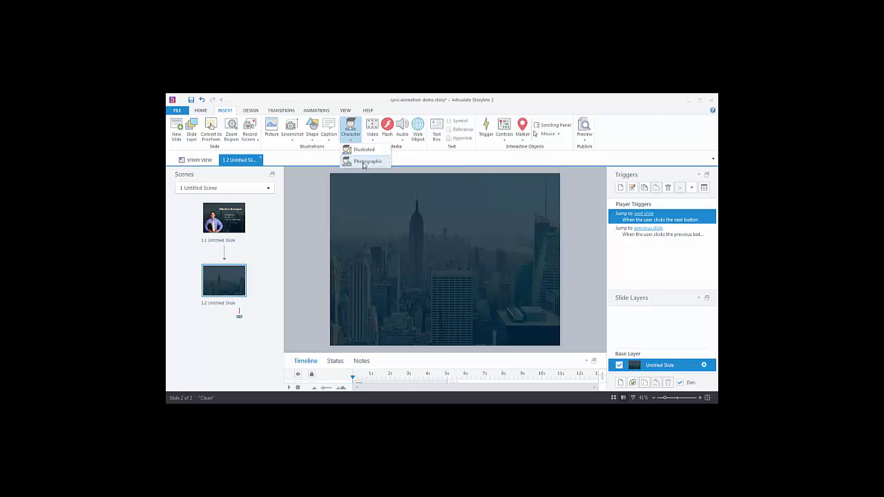
left_click(364, 165)
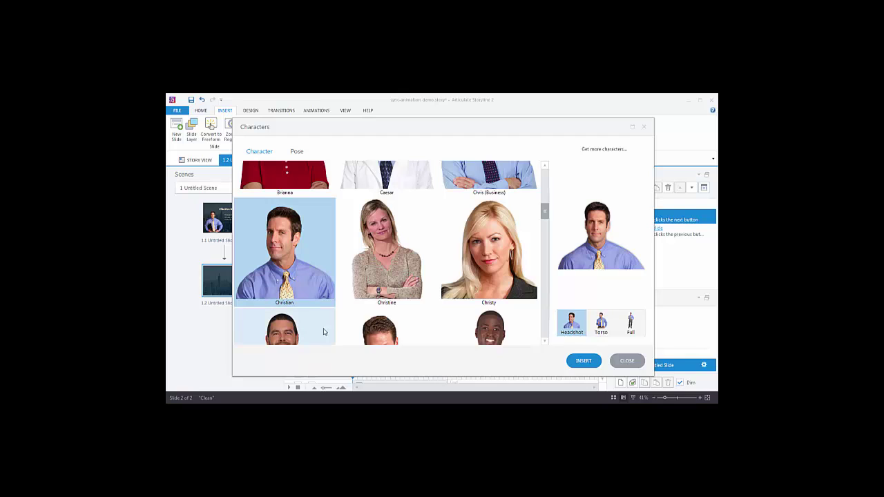
left_click(601, 322)
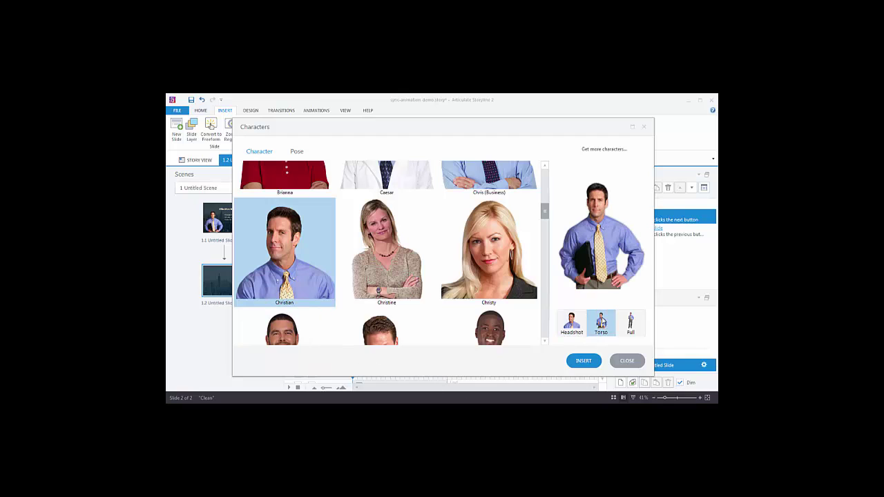
left_click(296, 151)
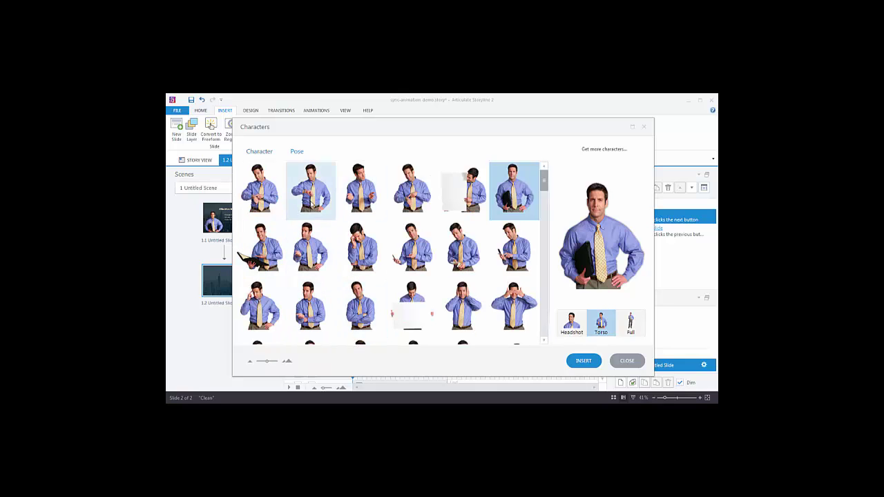
left_click(584, 360)
Place the character at the slide's lower-left corner and enlarge him to about 462 px high
left_click_drag(452, 275, 379, 310)
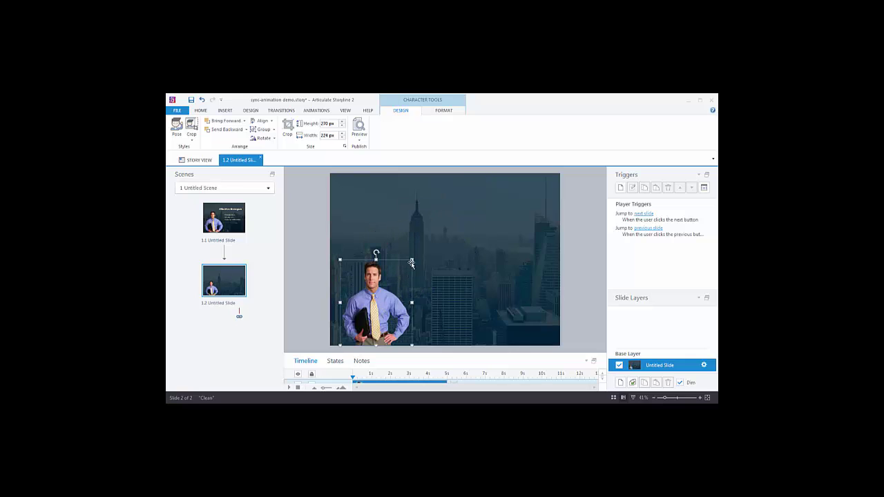
left_click_drag(412, 261, 478, 199)
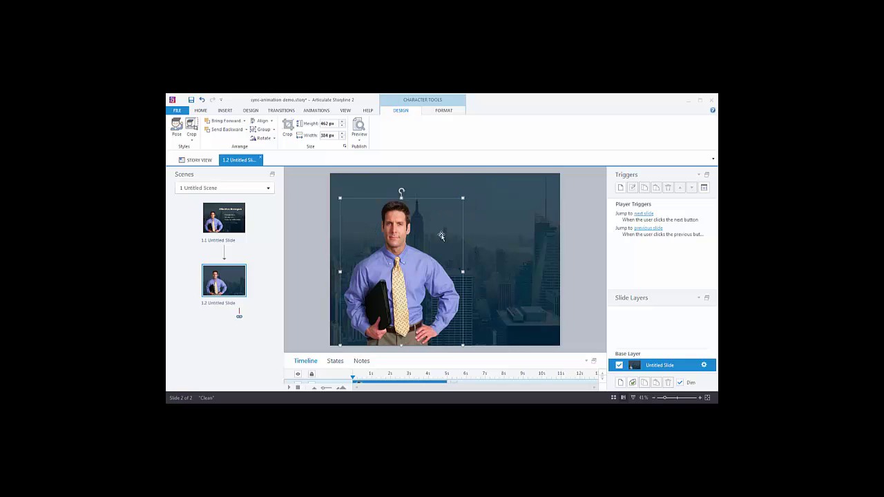
left_click_drag(402, 268, 394, 269)
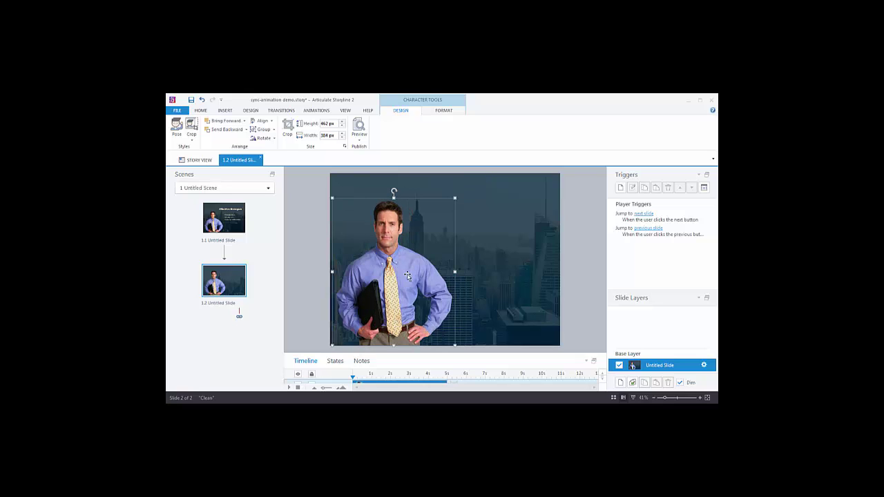
left_click(581, 232)
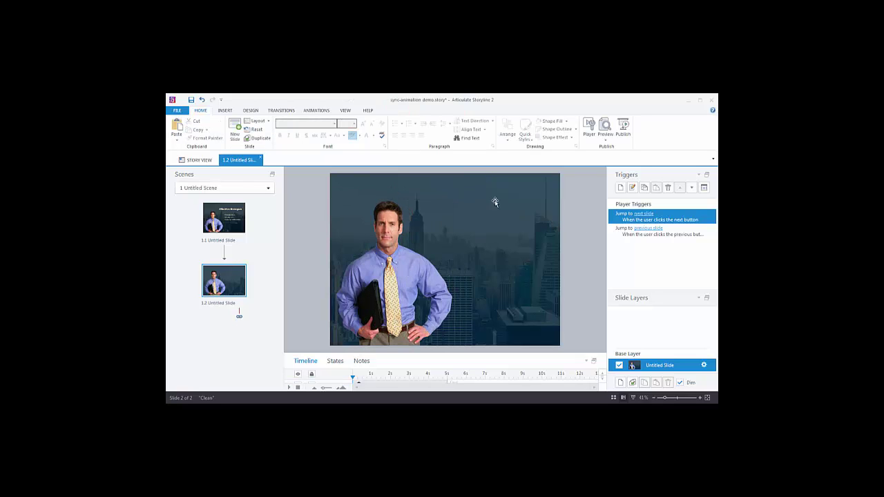
Add a text box reading "Effective Managers" in the upper-right area of the slide
left_click(227, 111)
left_click(437, 128)
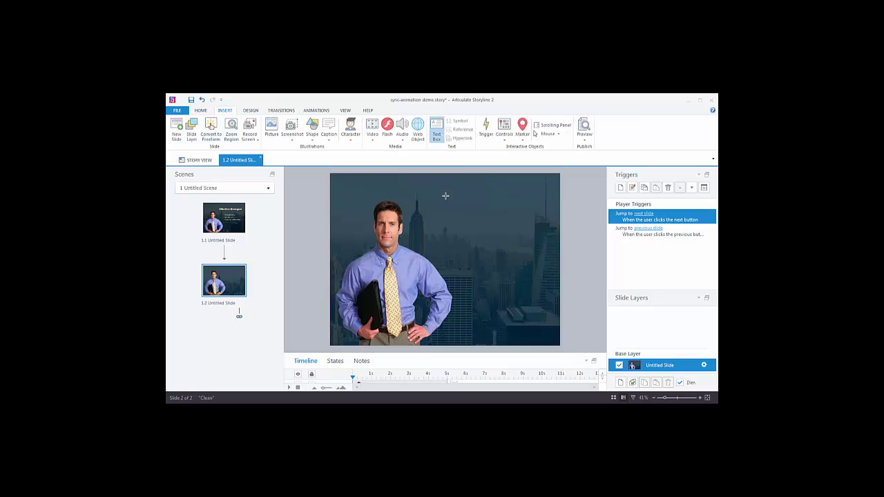
left_click_drag(437, 189, 545, 219)
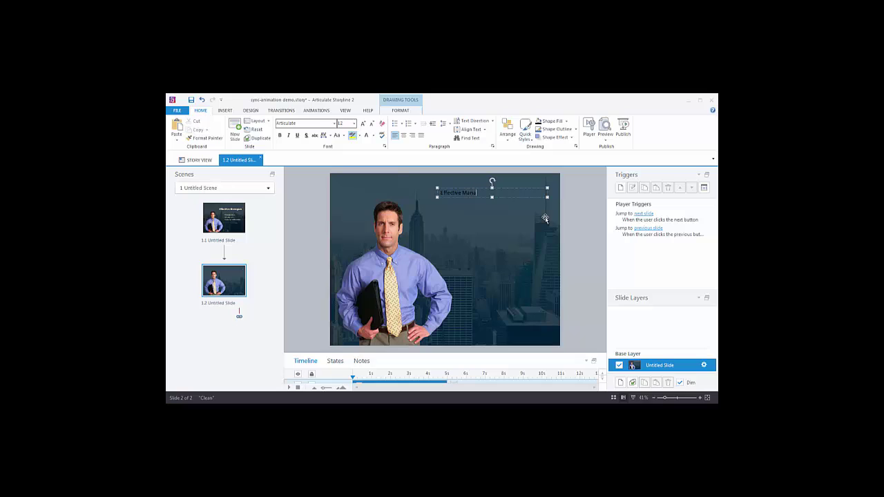
left_click(514, 189)
Color the title text with the pale cream sampled from the character's tie
left_click(374, 137)
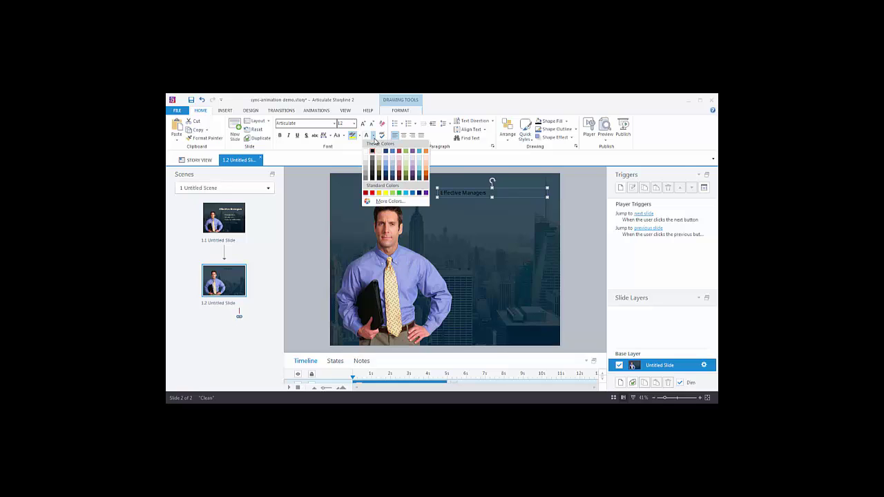
left_click(388, 203)
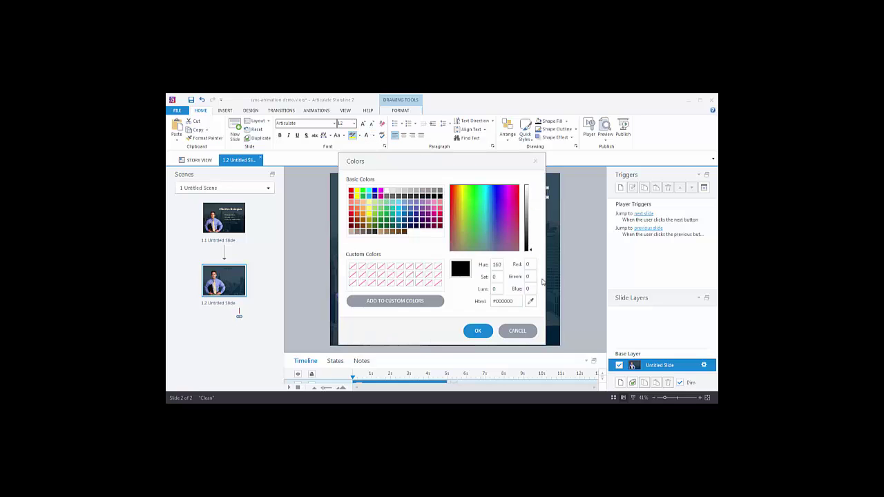
left_click(530, 301)
left_click_drag(292, 156, 292, 156)
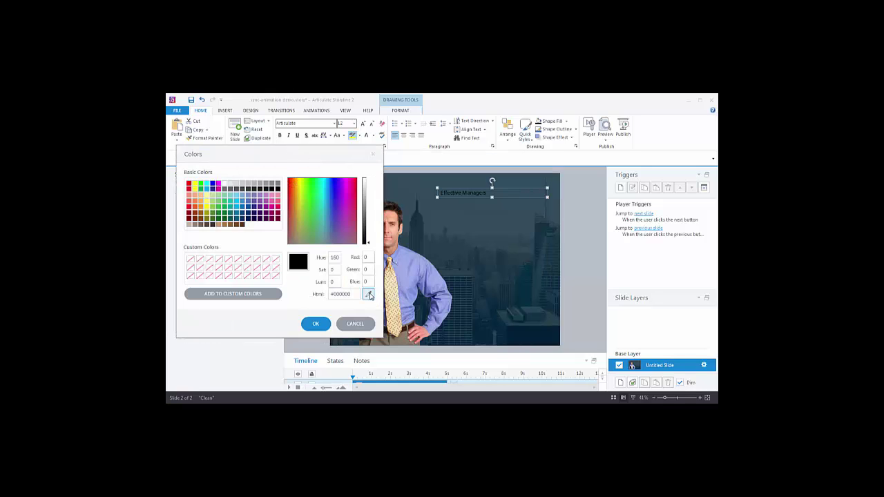
left_click(368, 295)
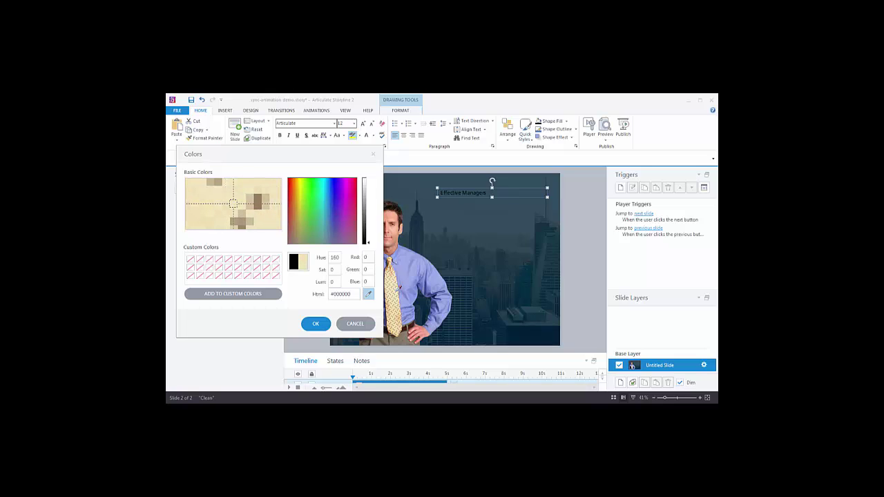
left_click(316, 324)
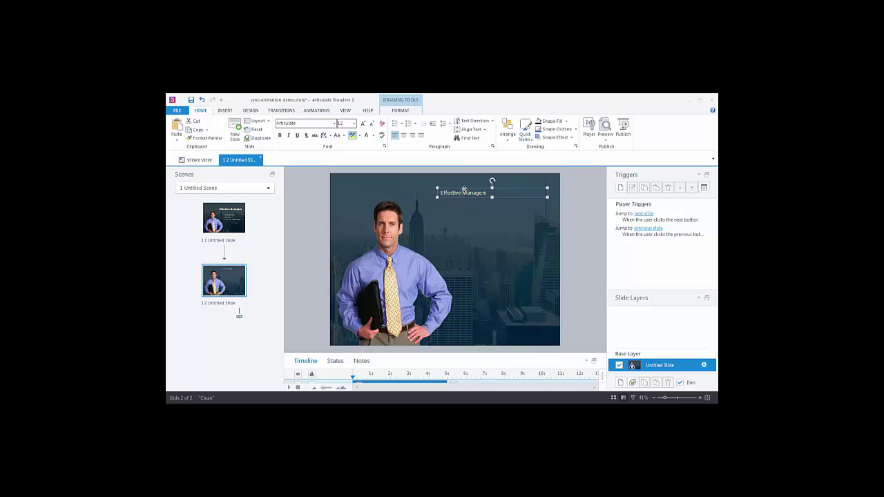
Increase the "Effective Managers" title to font size 24 and make it bold
left_click(363, 124)
left_click(362, 123)
left_click(362, 124)
left_click(363, 124)
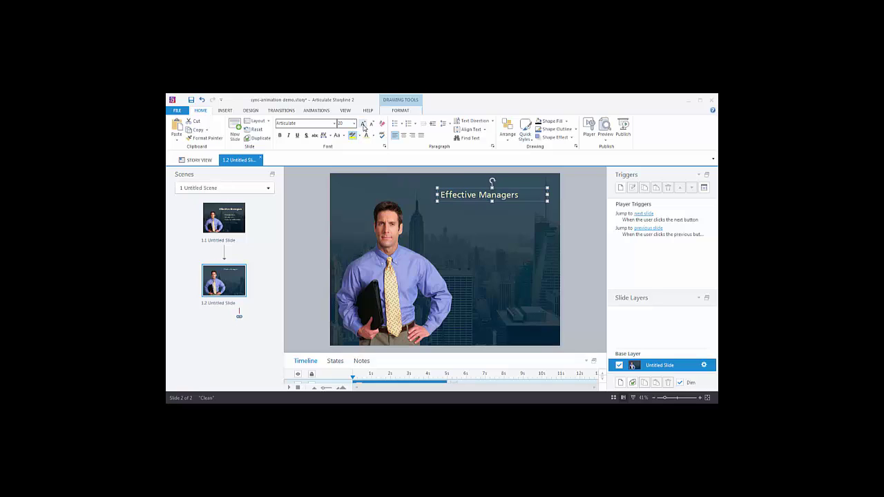
left_click(363, 124)
left_click(280, 135)
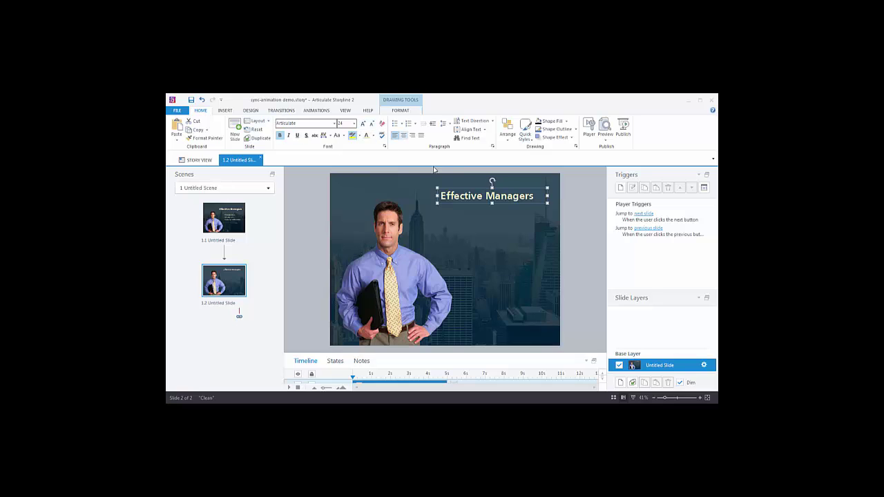
Widen the title's text box toward the character and raise its font size to 28
left_click_drag(437, 196, 422, 196)
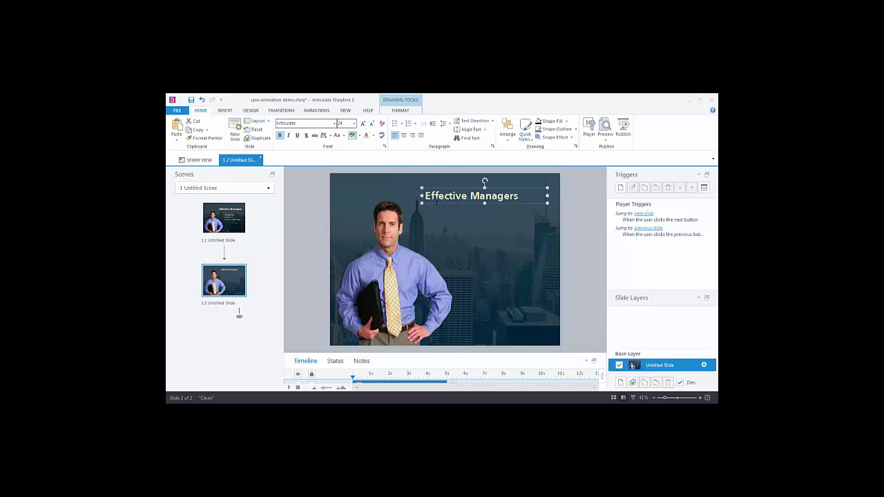
left_click(365, 126)
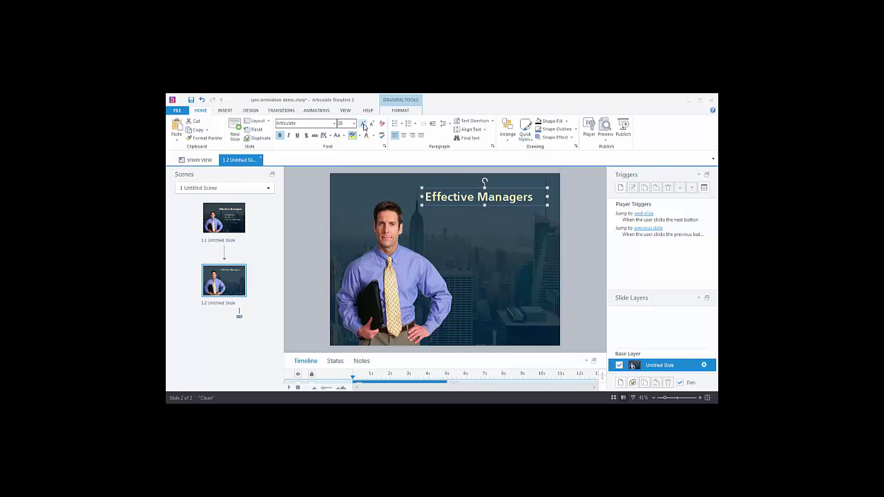
left_click(365, 126)
left_click_drag(548, 206, 562, 221)
left_click(563, 220)
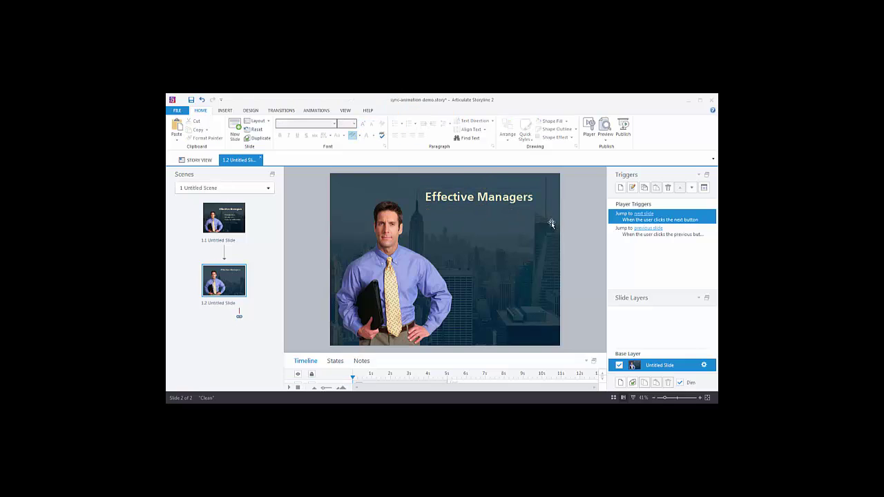
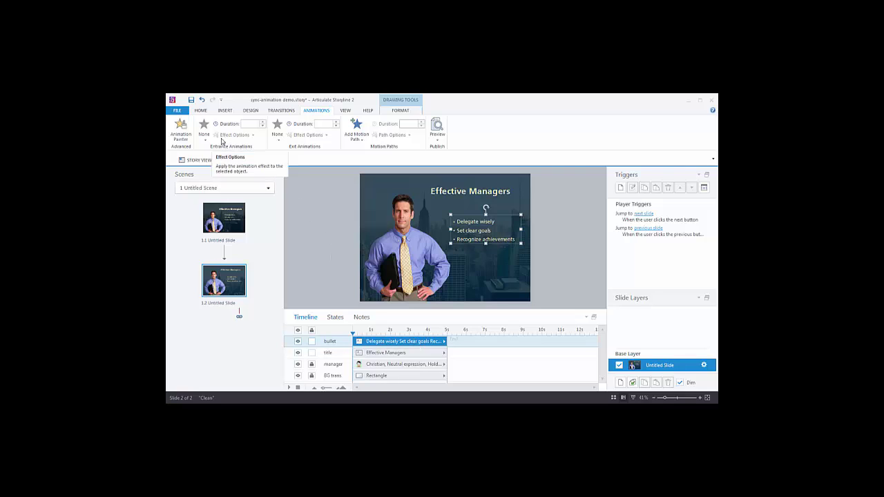
Apply a Fade entrance animation to the bulleted list text box
left_click(206, 141)
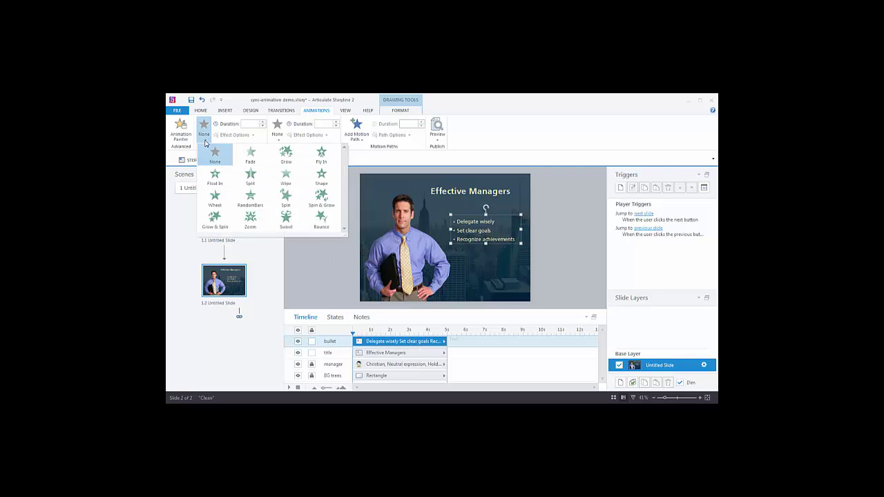
left_click(252, 157)
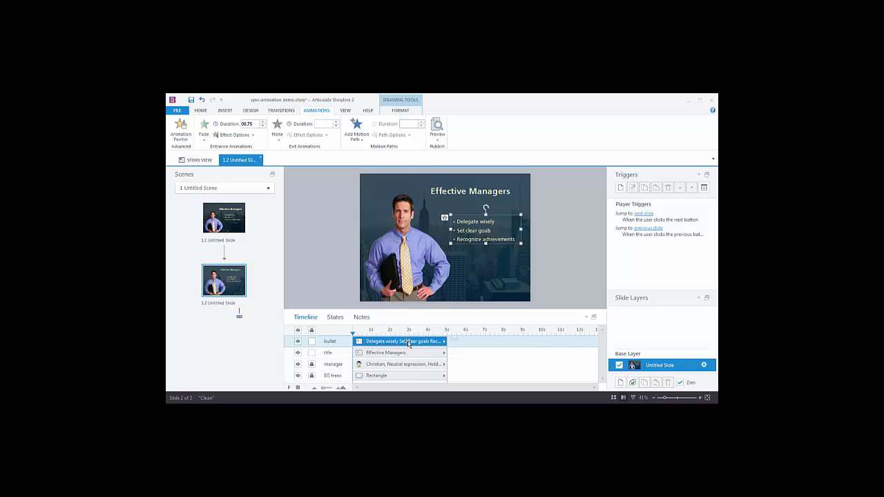
Preview the slide to check the bulleted list's Fade entrance, and return to editing
left_click(437, 137)
left_click(450, 149)
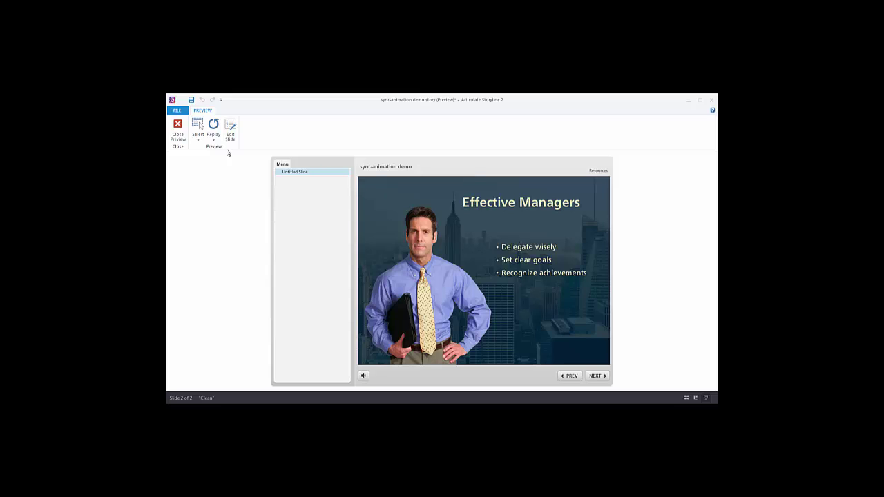
left_click(177, 128)
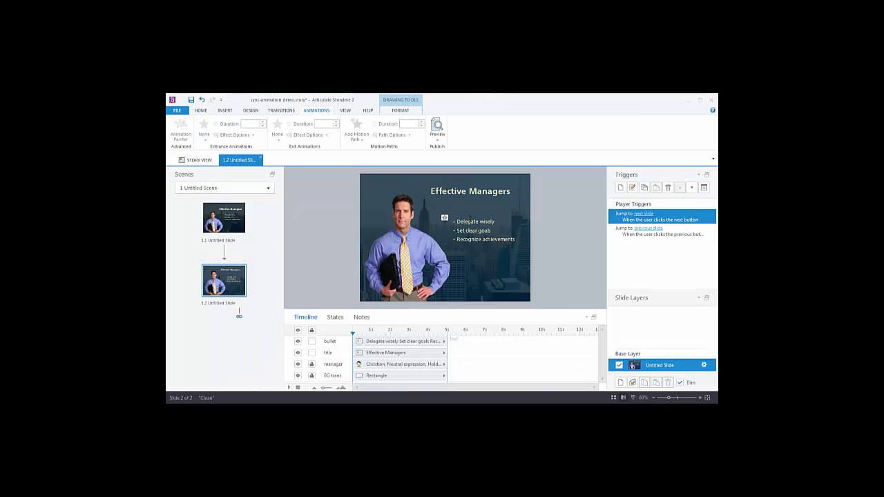
Set the bulleted list's entrance animation to play By Paragraph
left_click(467, 218)
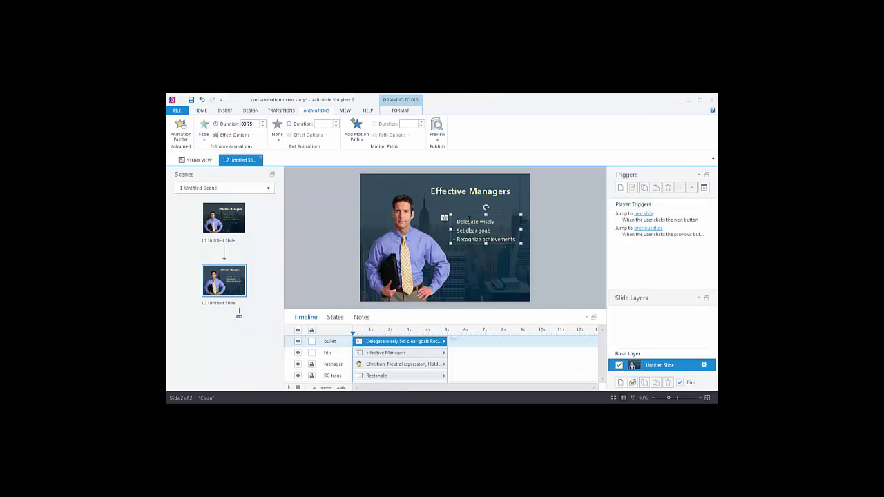
left_click(244, 137)
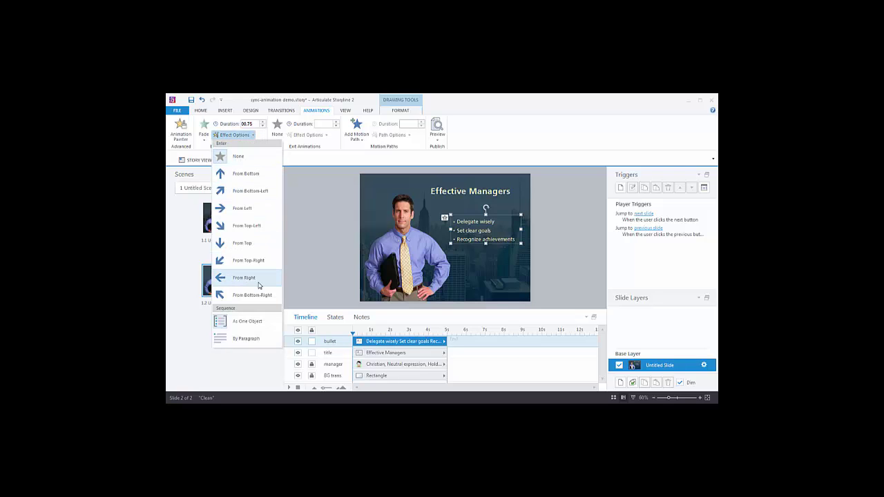
left_click(246, 339)
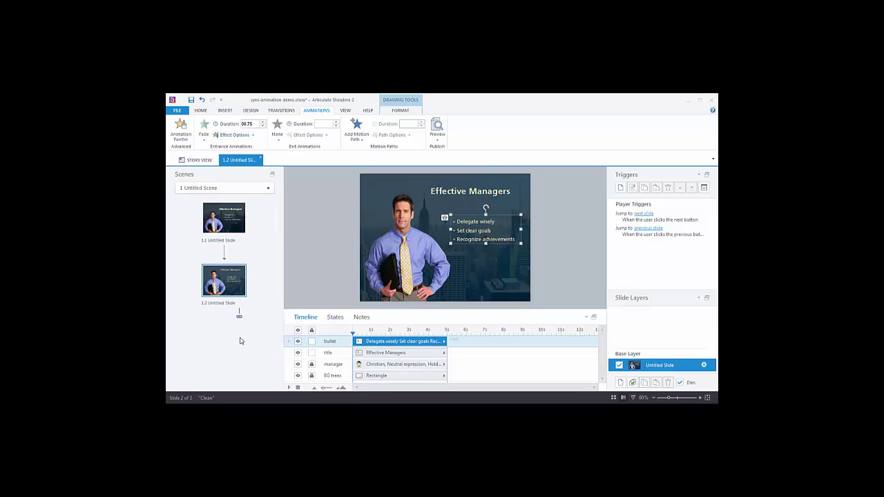
Preview the slide to check the paragraph-by-paragraph bullet animation, and close the preview
left_click(438, 138)
left_click(446, 149)
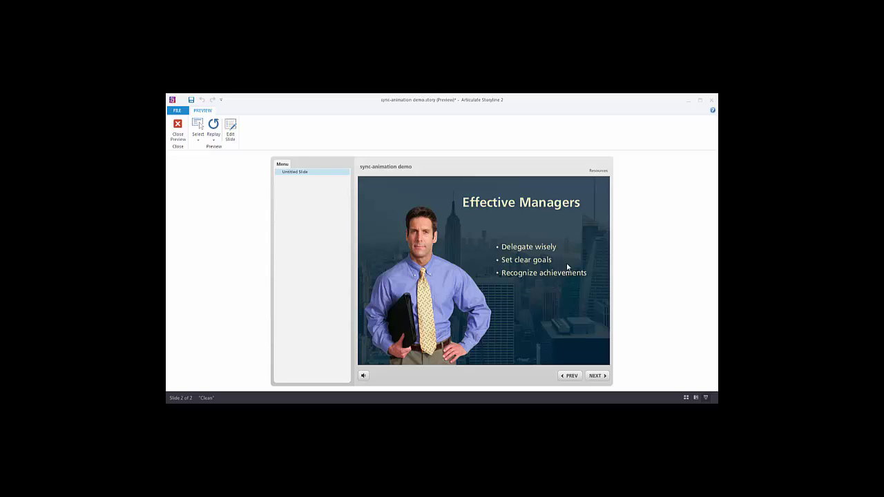
left_click(179, 128)
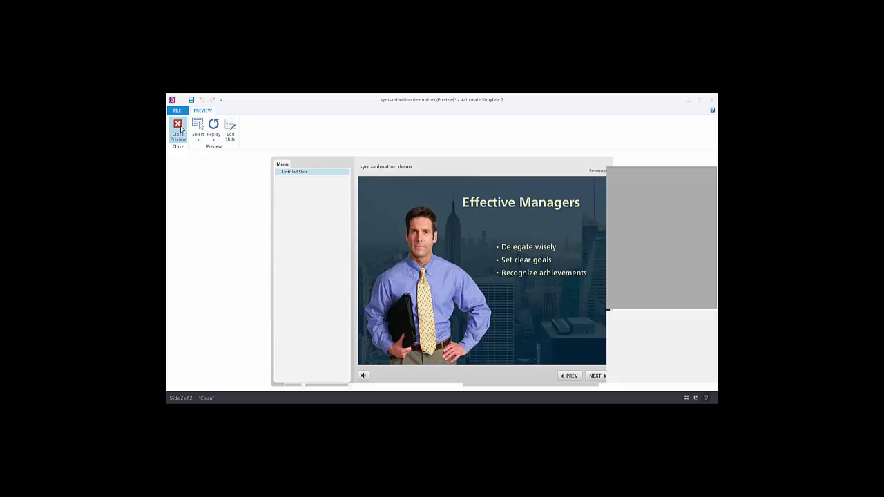
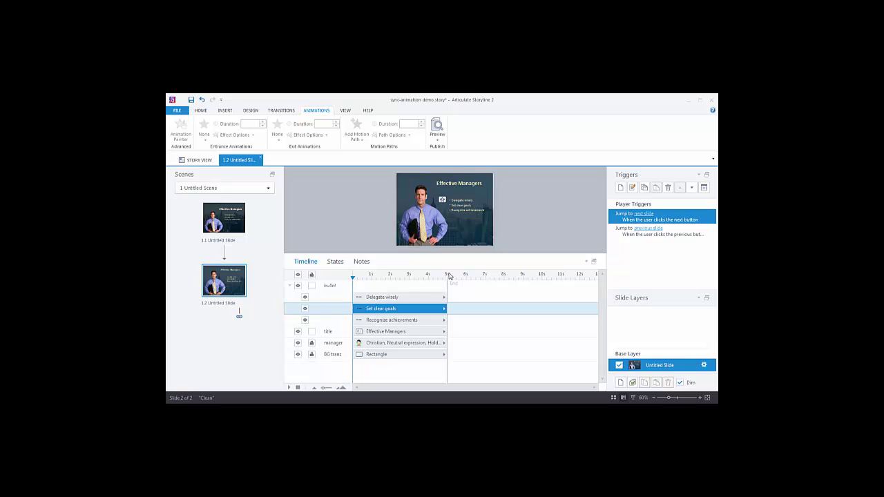
Insert the Effective-managers audio file from the Audio assets folder onto the slide
left_click(226, 113)
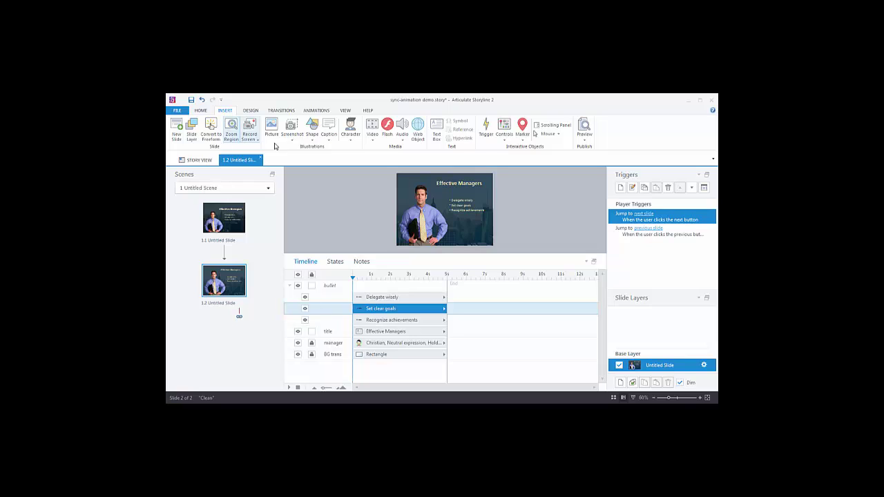
left_click(403, 141)
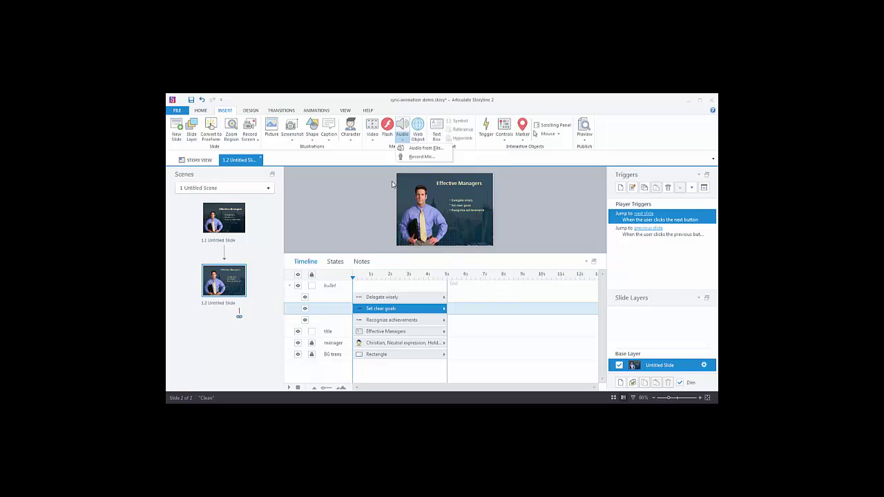
left_click(421, 150)
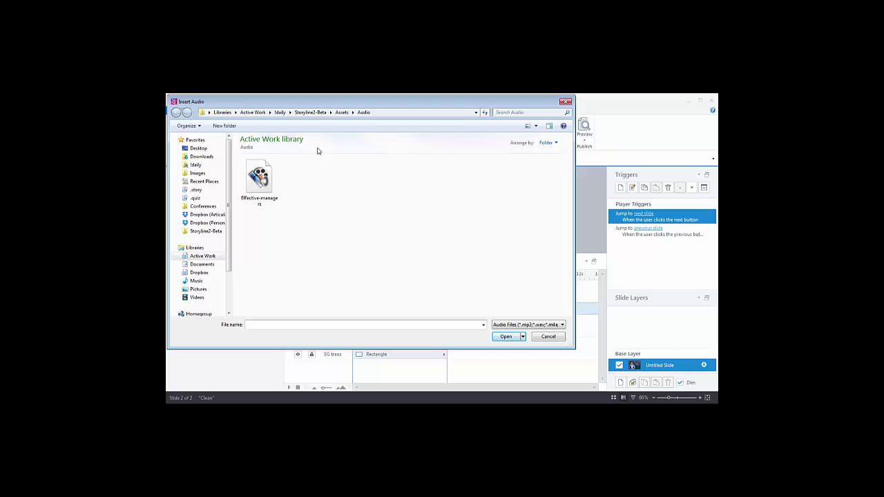
left_click(261, 178)
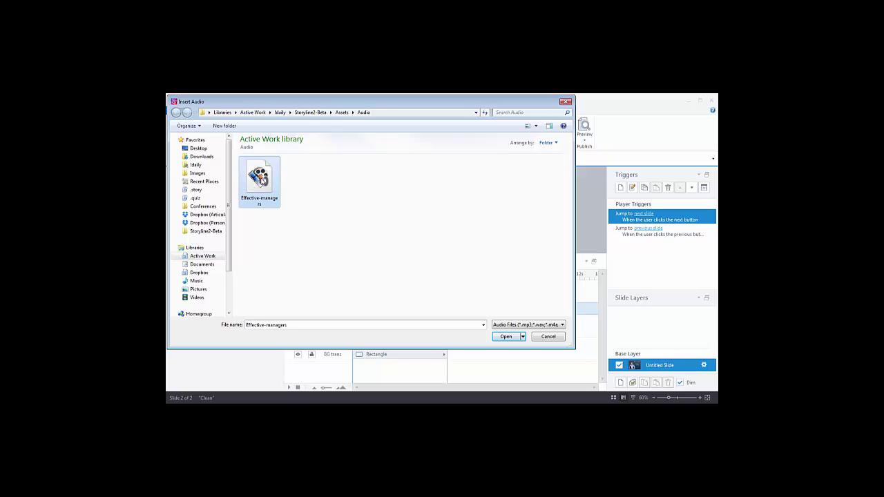
left_click(508, 337)
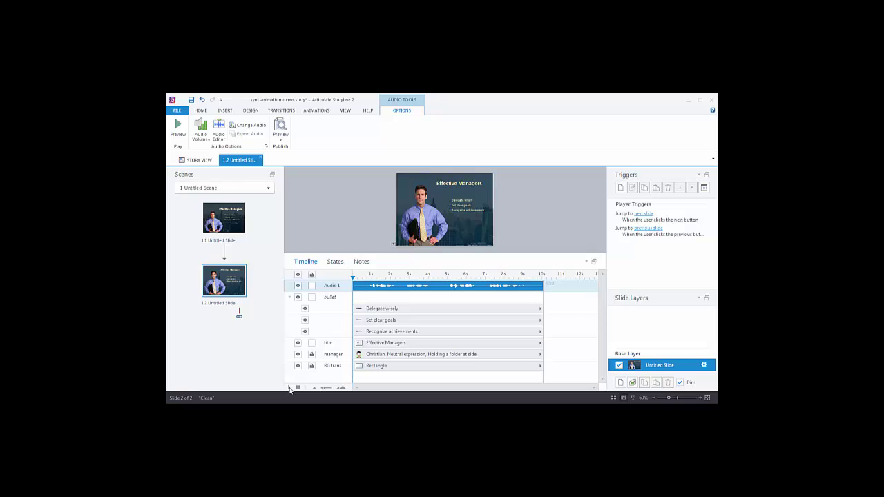
Create a cue point at about 2.5 s on the timeline and shift it to about 3 s, where the audio's second phrase starts
left_click(400, 278)
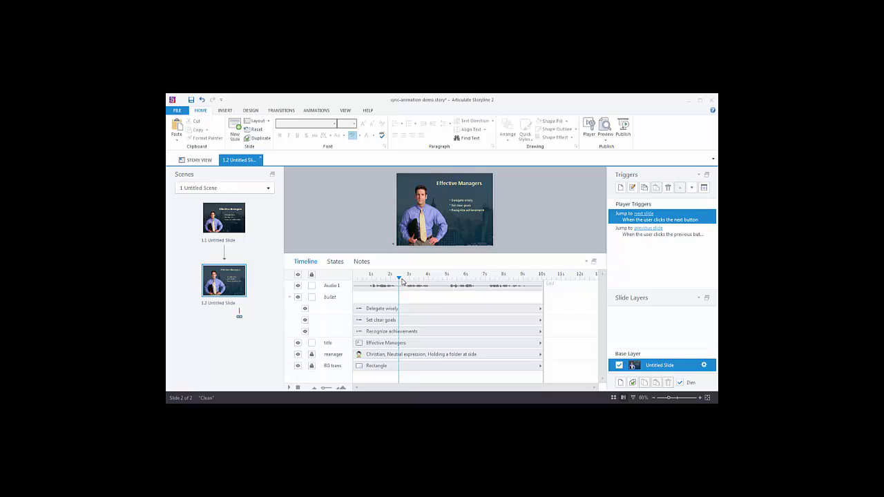
key("space")
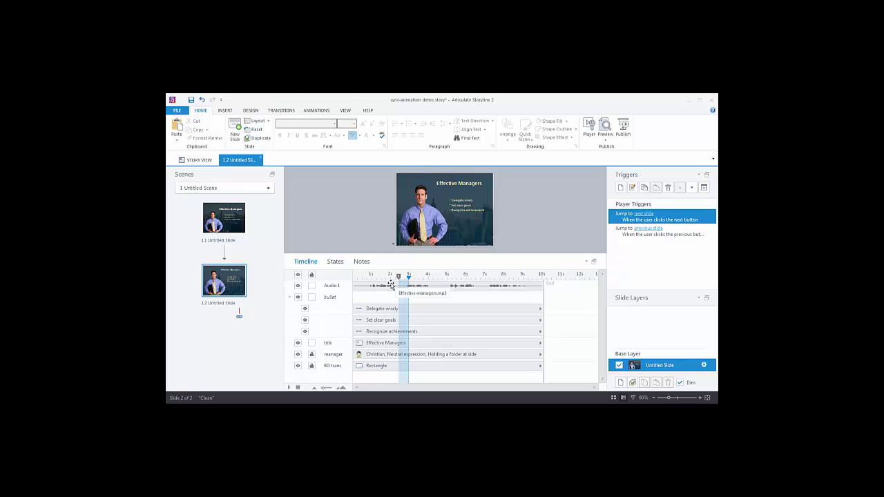
left_click(403, 286)
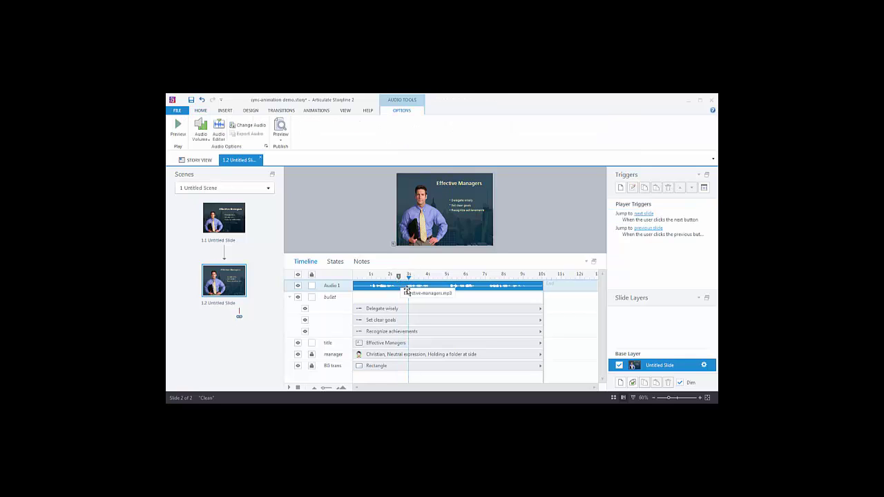
left_click(407, 276)
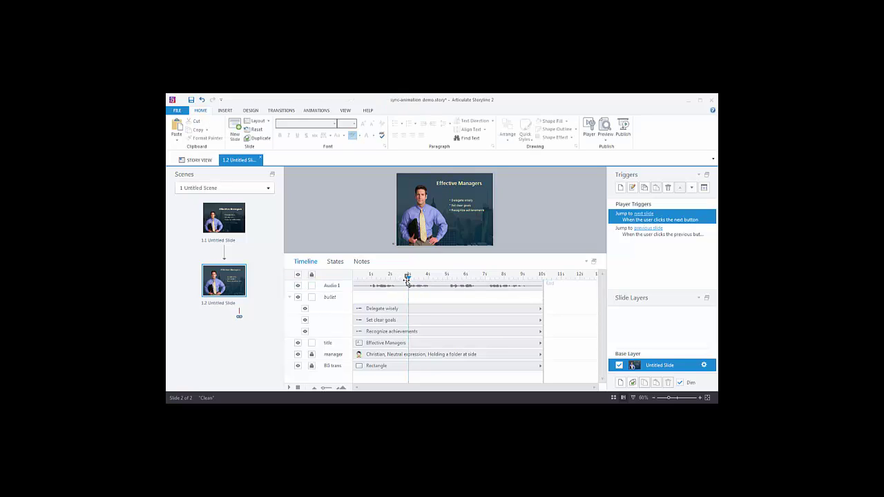
Add cue points at about 5 s and 7 s, and nudge both slightly later to match the audio phrases
left_click_drag(410, 280, 447, 280)
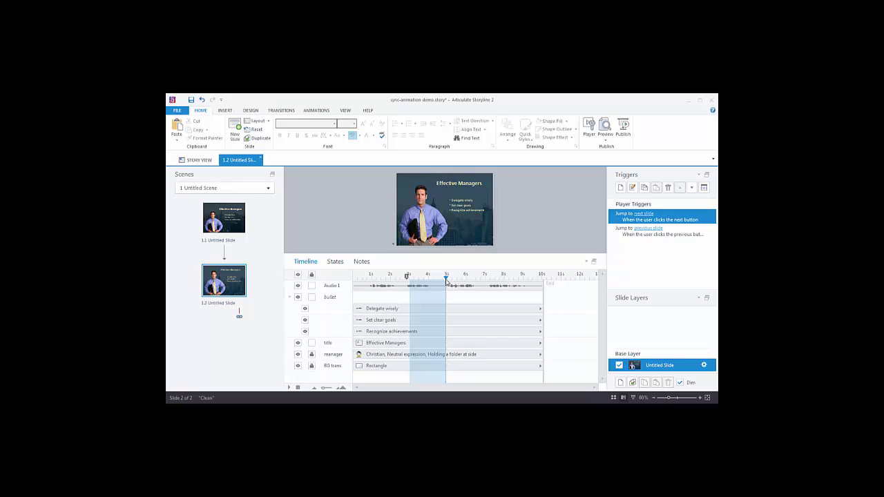
right_click(447, 280)
left_click(461, 282)
left_click(485, 277)
right_click(486, 279)
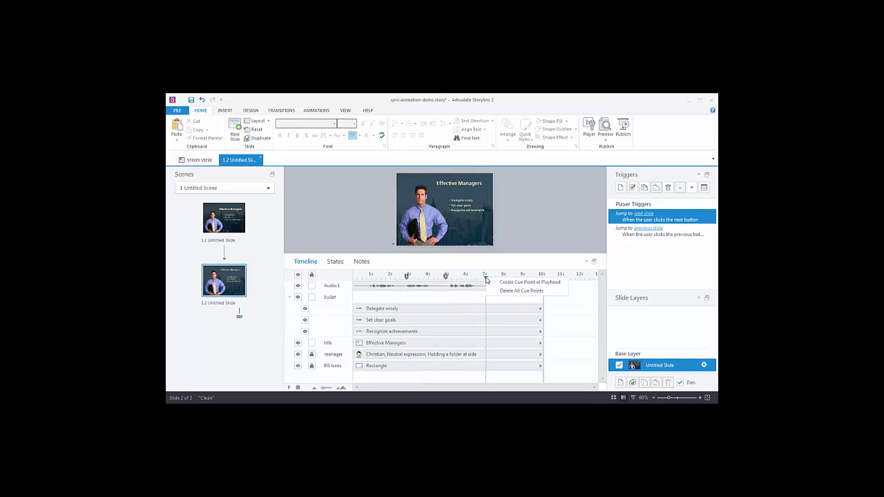
left_click(502, 282)
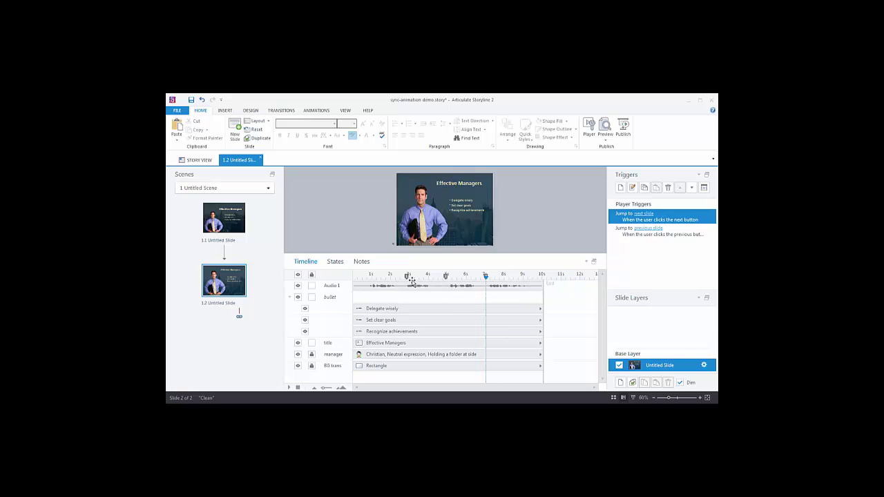
left_click_drag(447, 278, 490, 279)
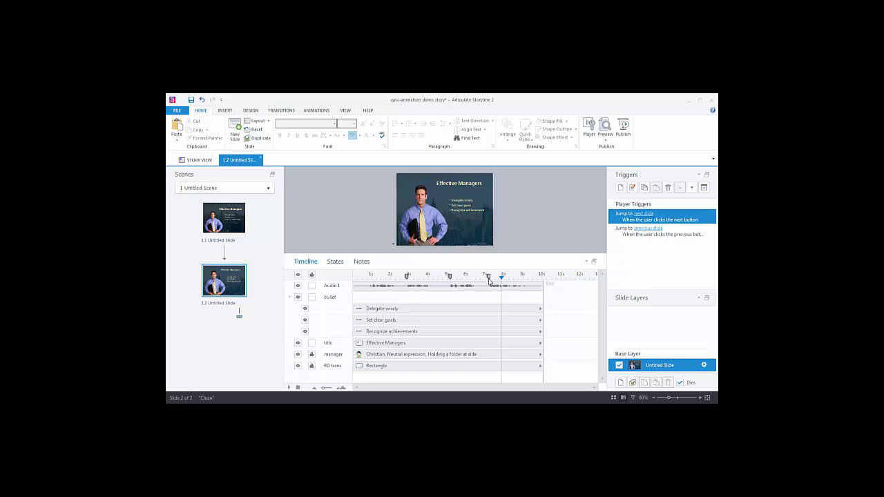
left_click(380, 310)
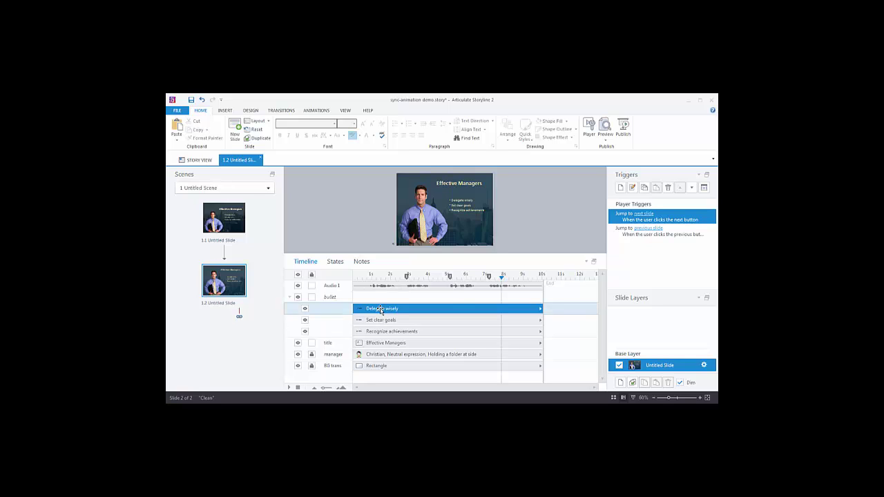
left_click(385, 320)
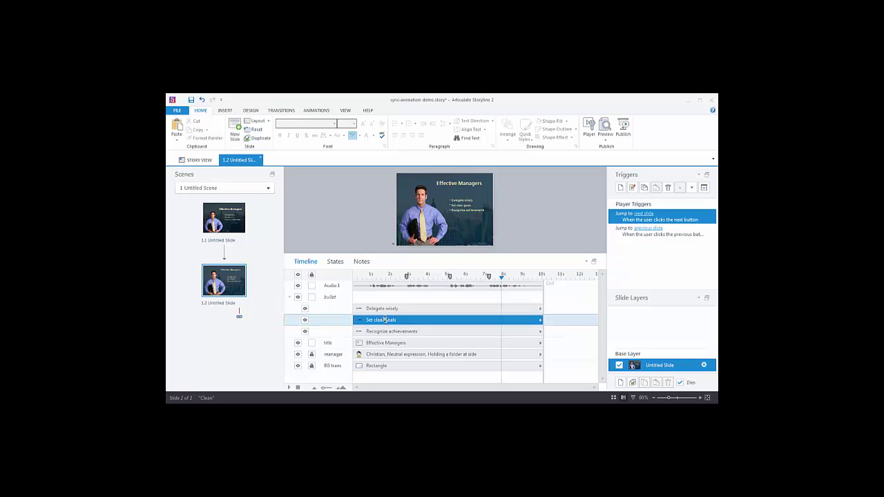
left_click(385, 332)
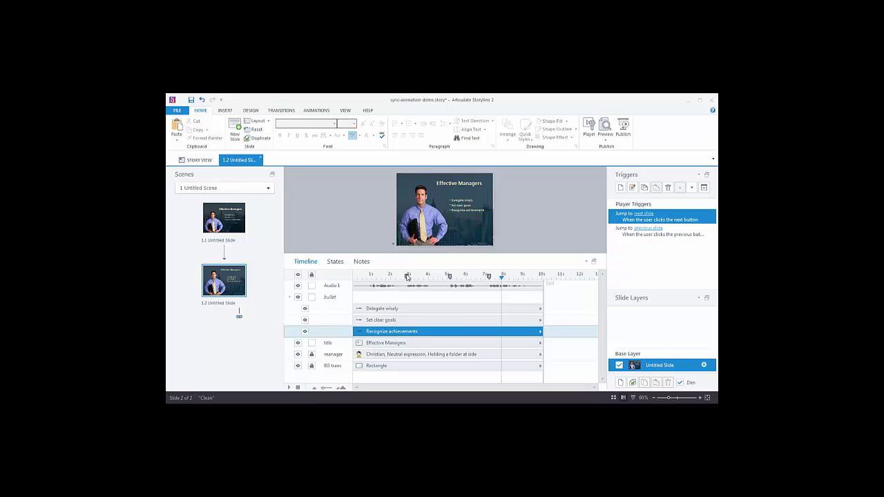
Align the "Delegate wisely" bullet on the timeline to Cue Point 1
left_click(375, 310)
mouse_move(354, 309)
left_mouse_down()
mouse_move(413, 309)
mouse_move(354, 308)
left_mouse_up()
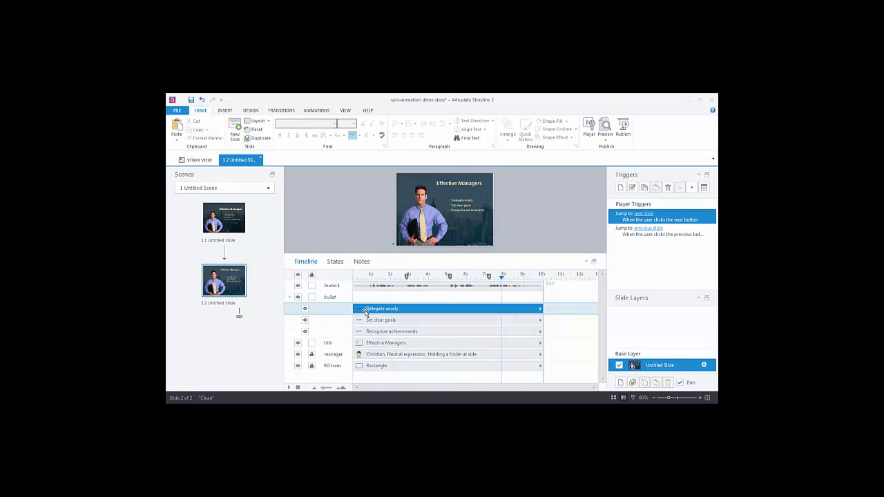
right_click(369, 309)
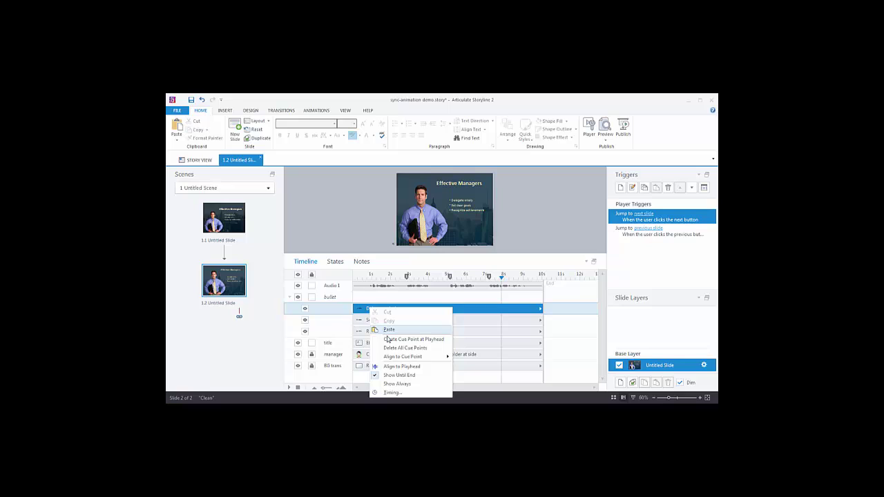
mouse_move(422, 358)
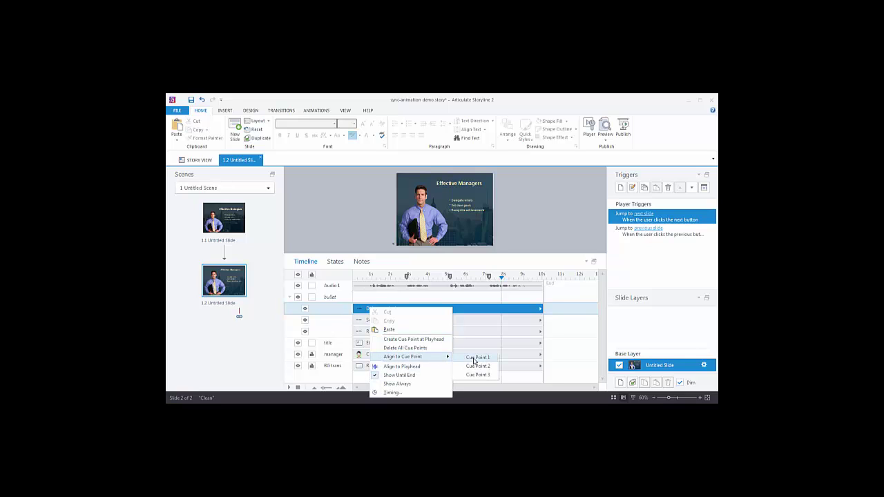
left_click(477, 358)
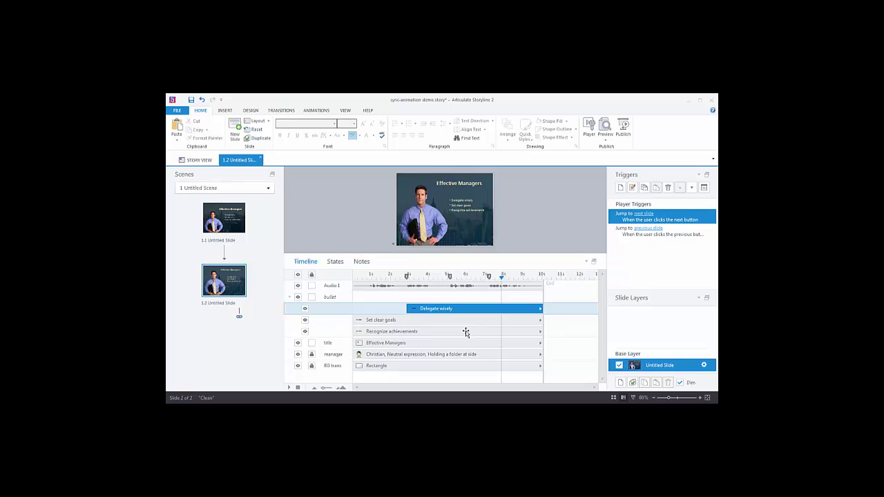
Align the "Set clear goals" bullet to Cue Point 2 and the "Recognize achievements" bullet to Cue Point 3
left_click(430, 320)
right_click(431, 320)
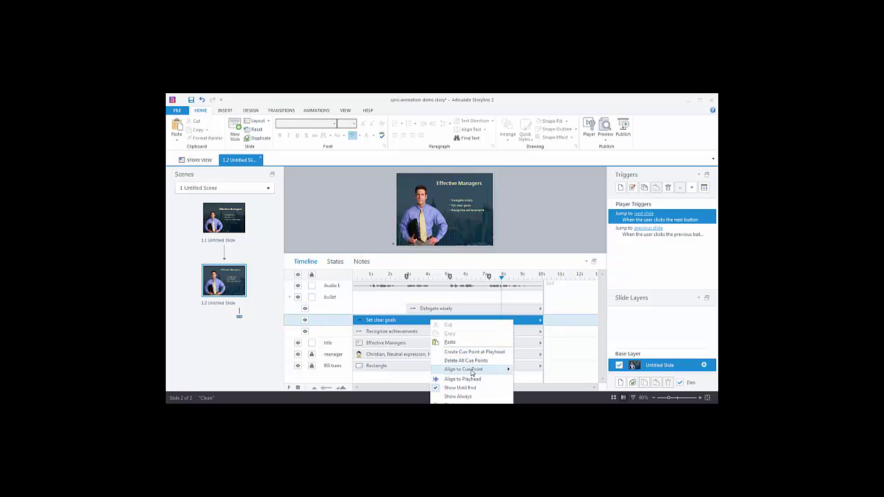
left_click(535, 377)
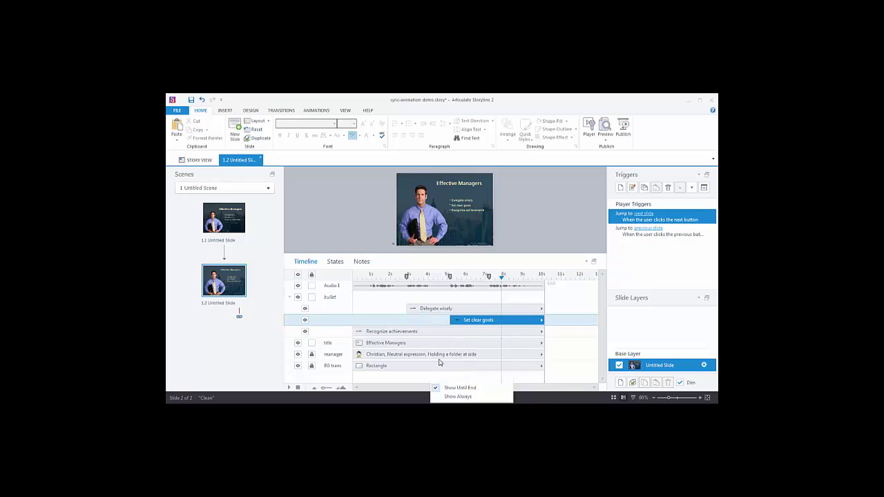
left_click(401, 335)
right_click(400, 335)
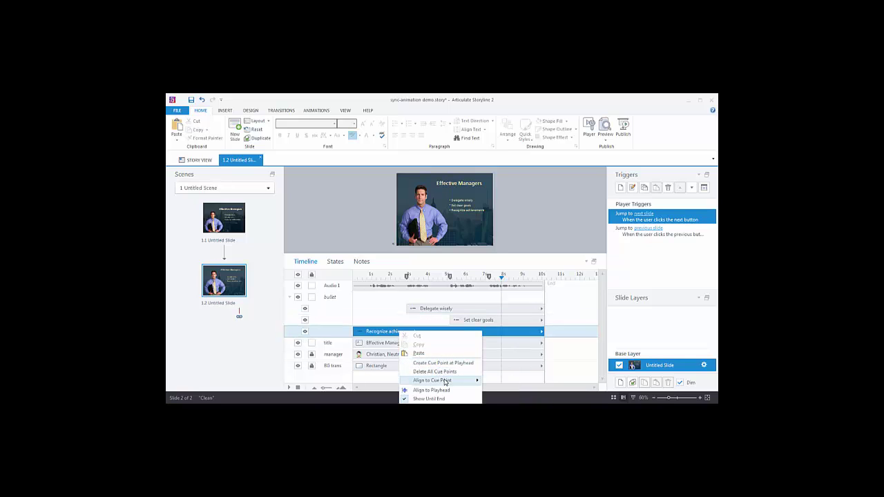
mouse_move(446, 381)
left_click(499, 399)
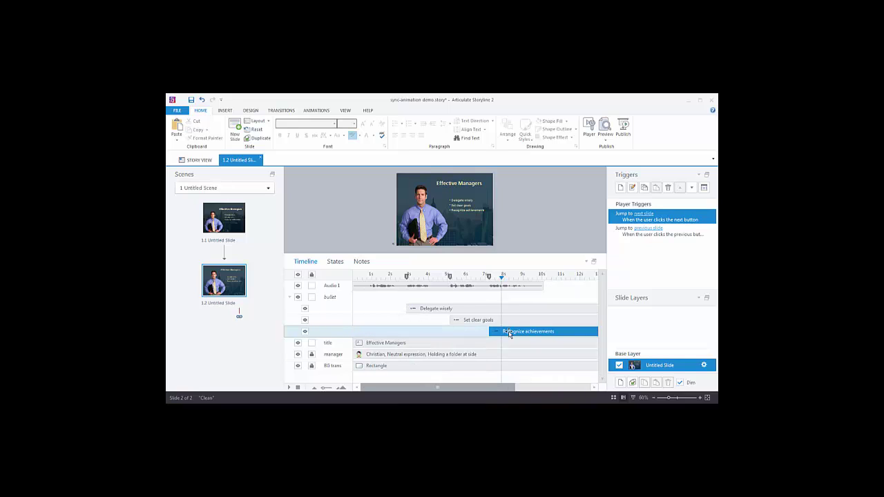
Preview the slide to check that the bullets appear in sync with the narration, and return to editing
left_click(606, 138)
left_click(614, 150)
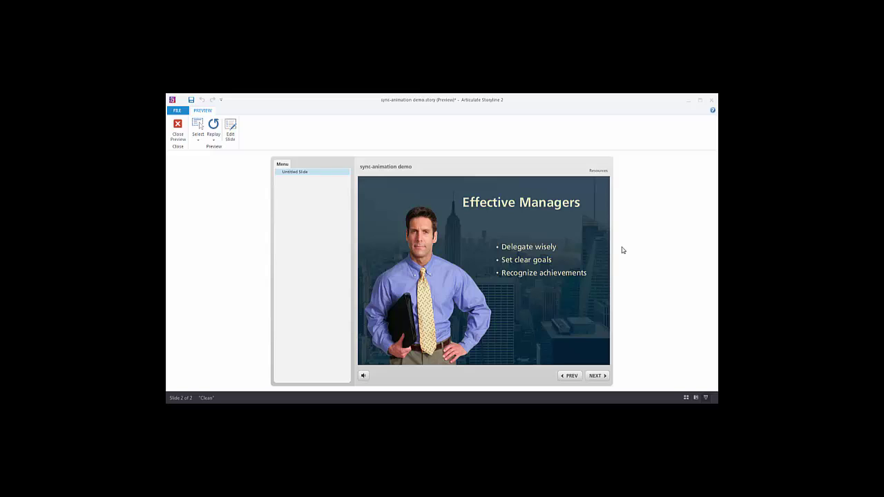
left_click(178, 130)
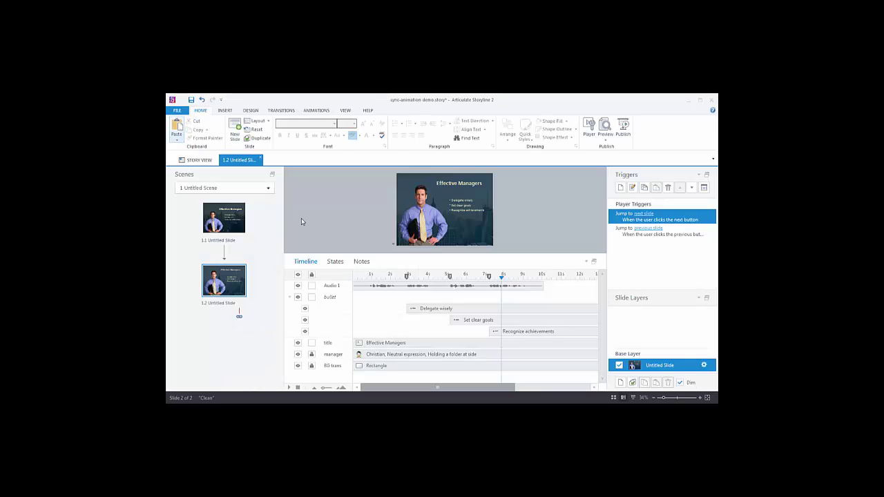
Shorten the "Delegate wisely" bullet on the timeline so that it ends at about 15.6 s
left_click_drag(496, 387, 550, 387)
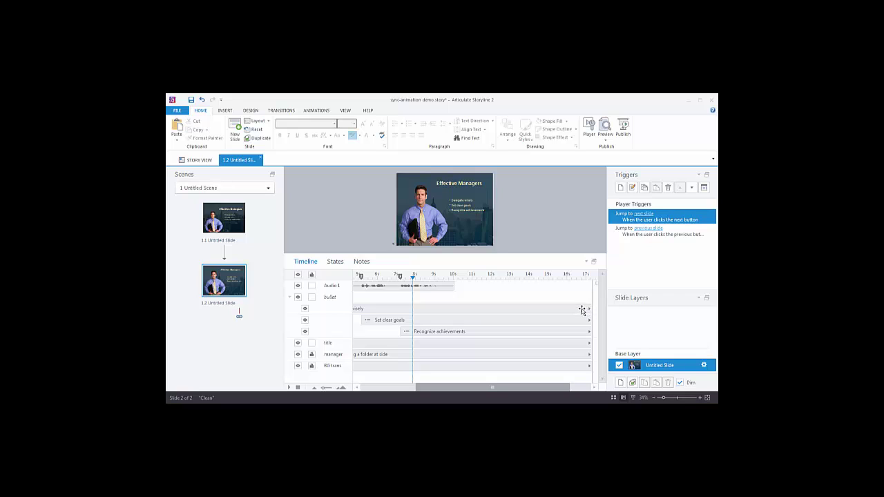
left_click(582, 311)
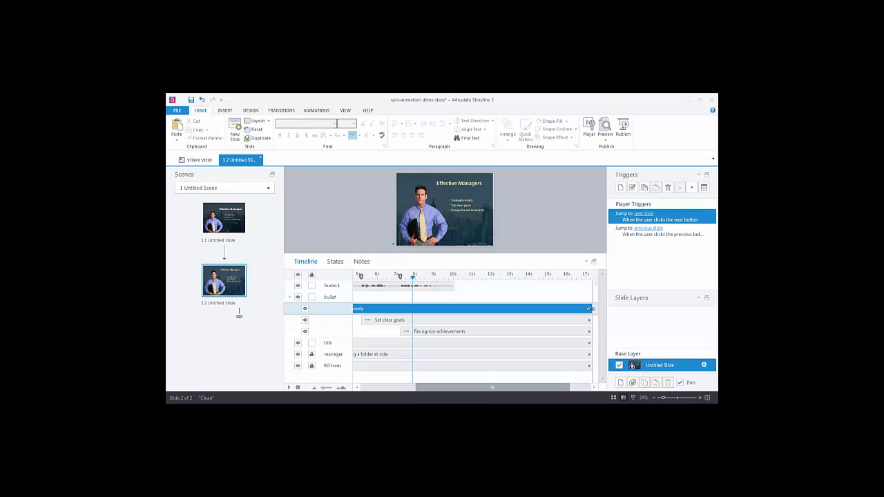
left_click_drag(591, 308, 560, 309)
left_click(575, 316)
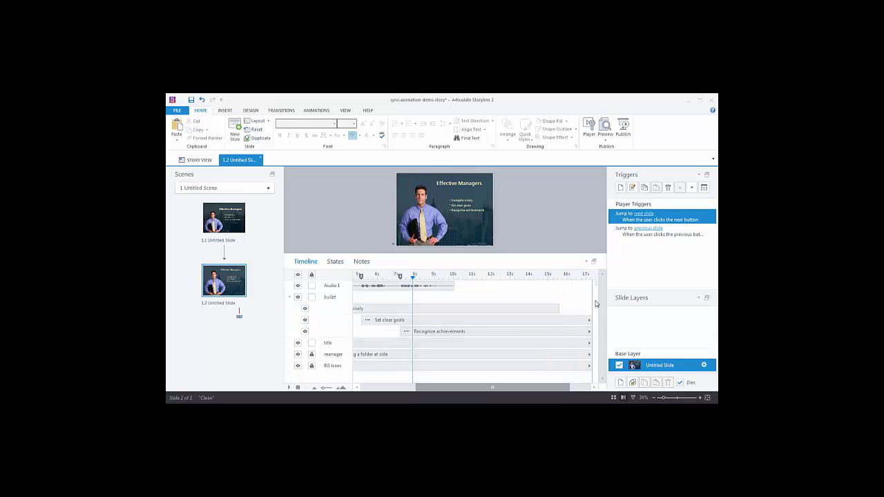
Move the end of the slide's timeline to about 17 s and set the "Delegate wisely" bullet to Show Always
mouse_move(590, 286)
left_mouse_down()
mouse_move(557, 290)
mouse_move(586, 288)
left_mouse_up()
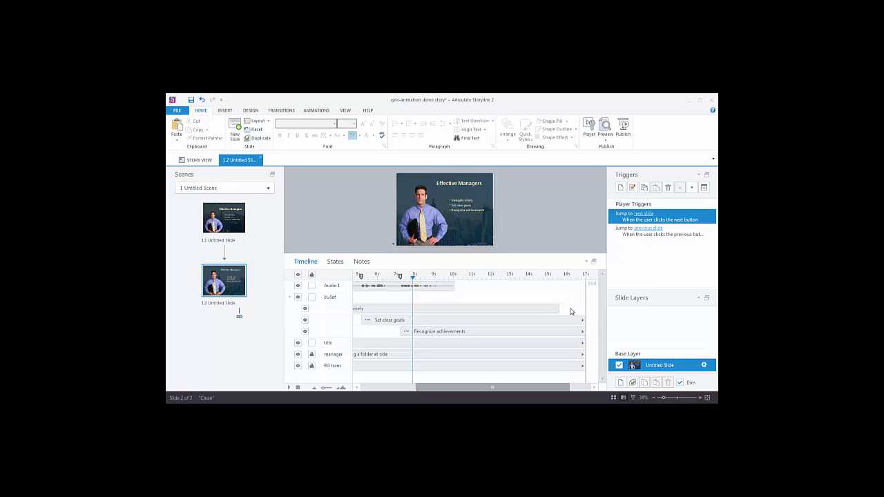
left_click(543, 308)
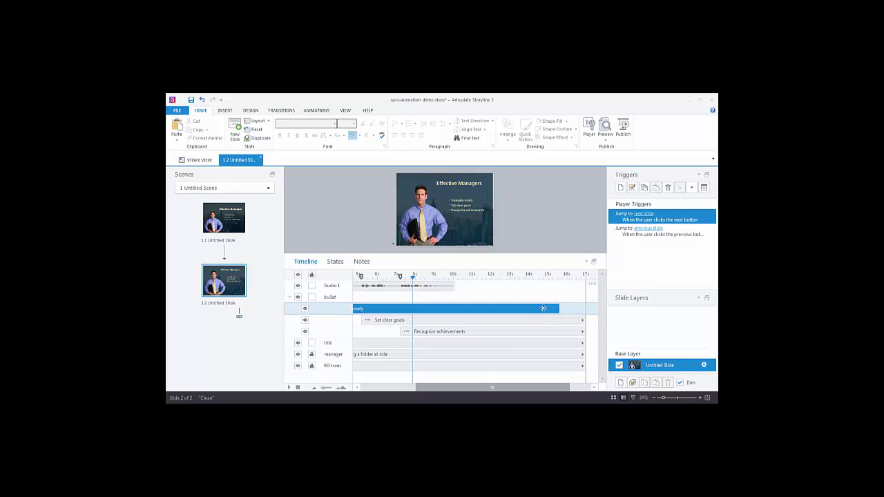
right_click(543, 309)
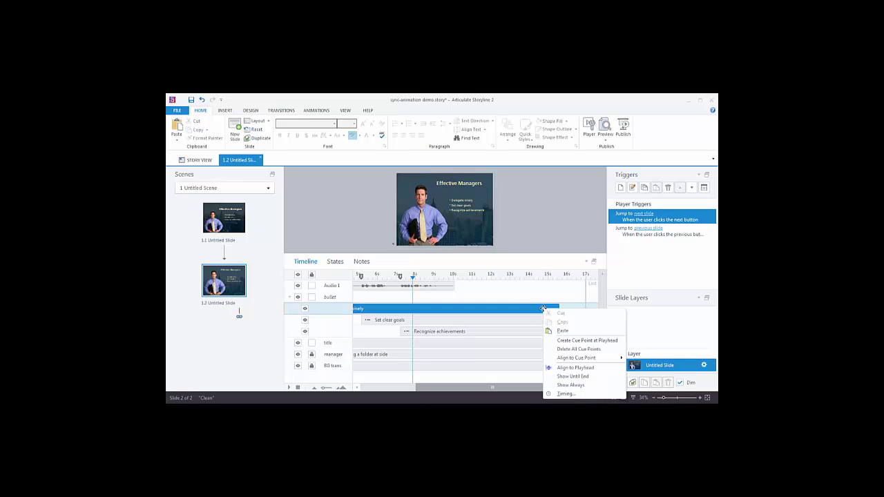
left_click(572, 385)
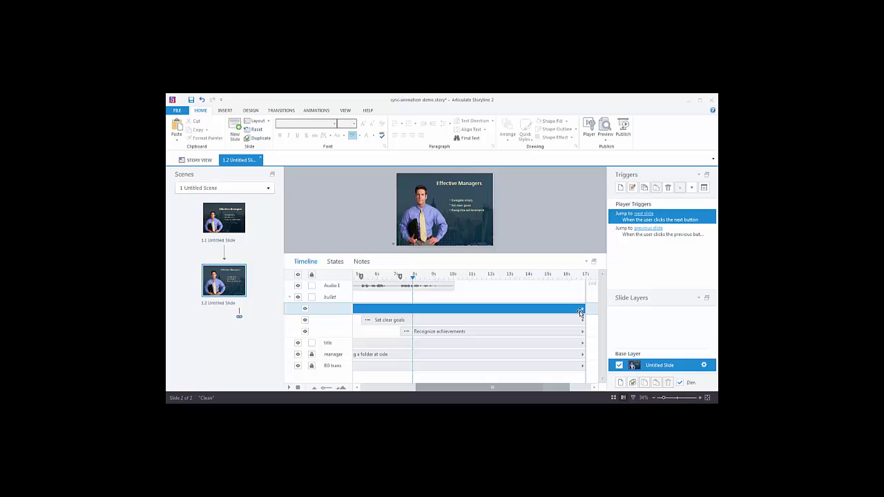